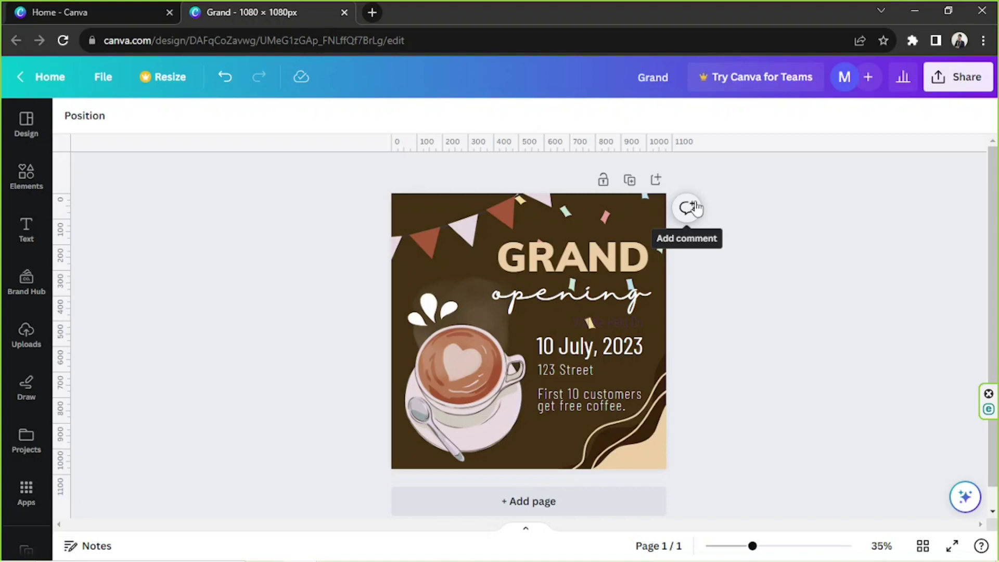
left_click(687, 207)
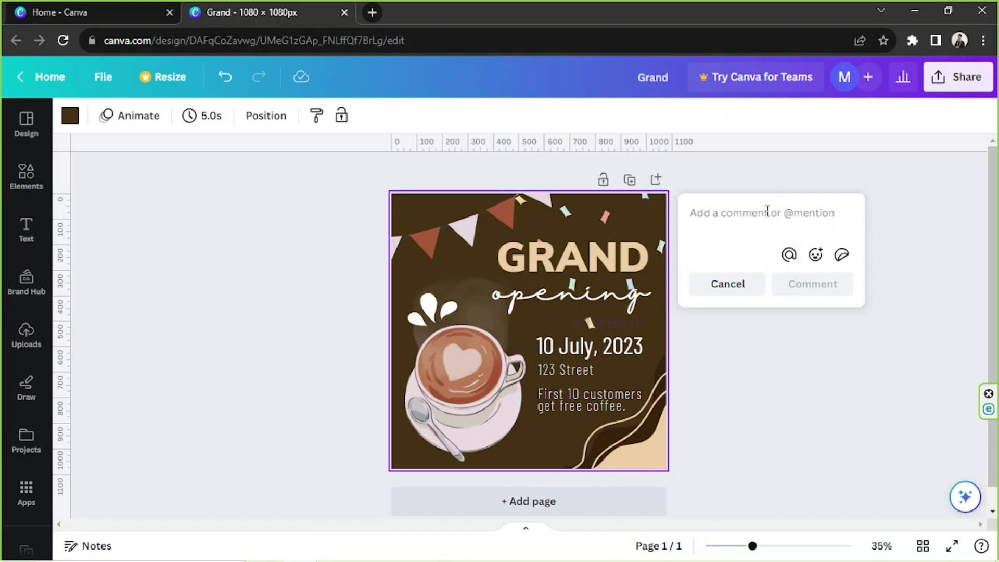
type("A")
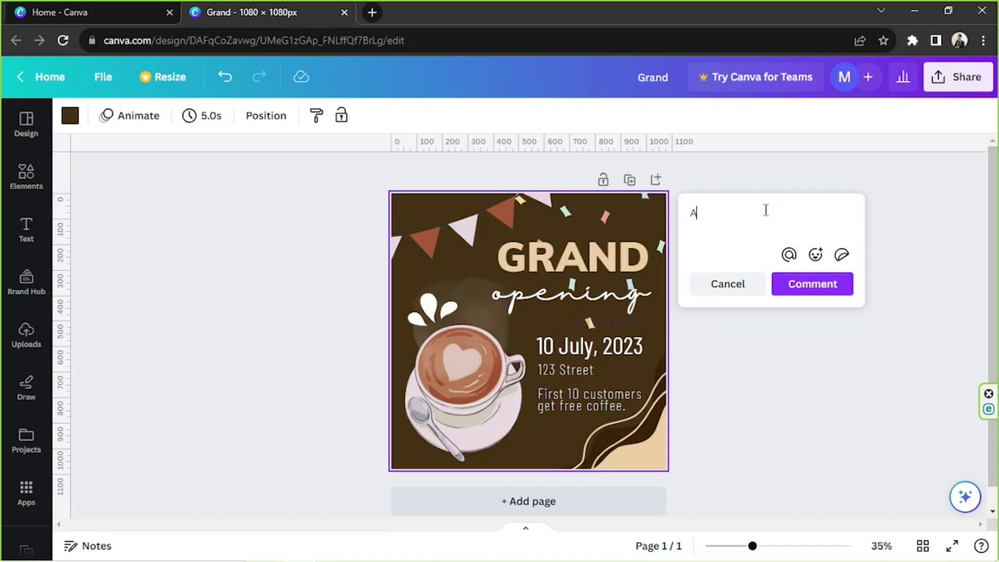
type("djust the colors a little bit, please.")
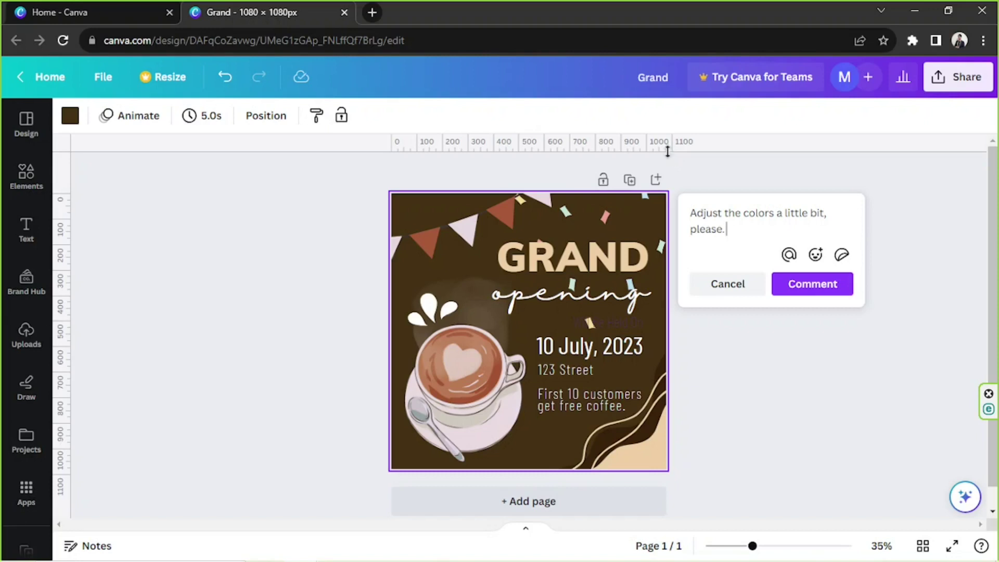
type("@")
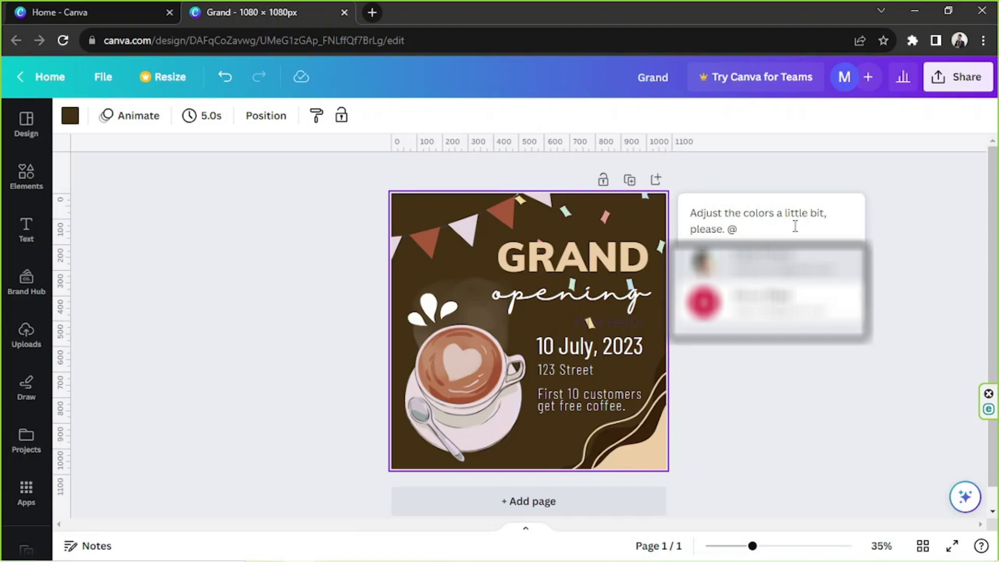
key("BackSpace")
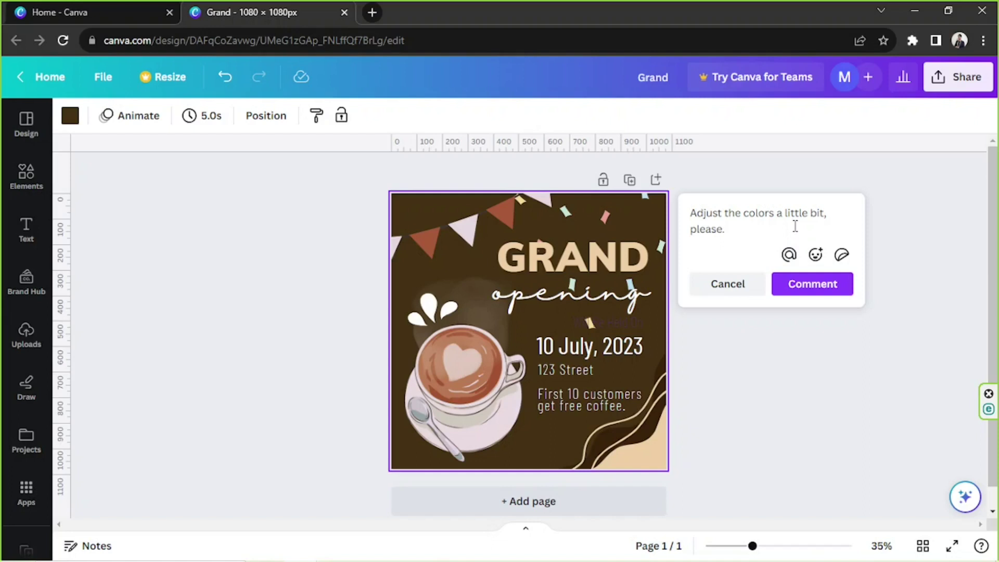
left_click(789, 255)
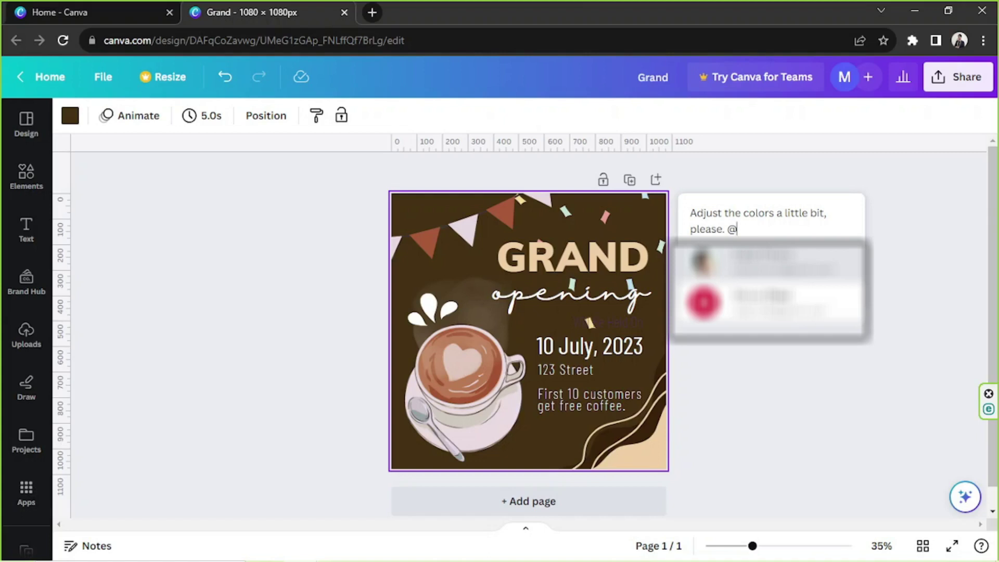
key("Escape")
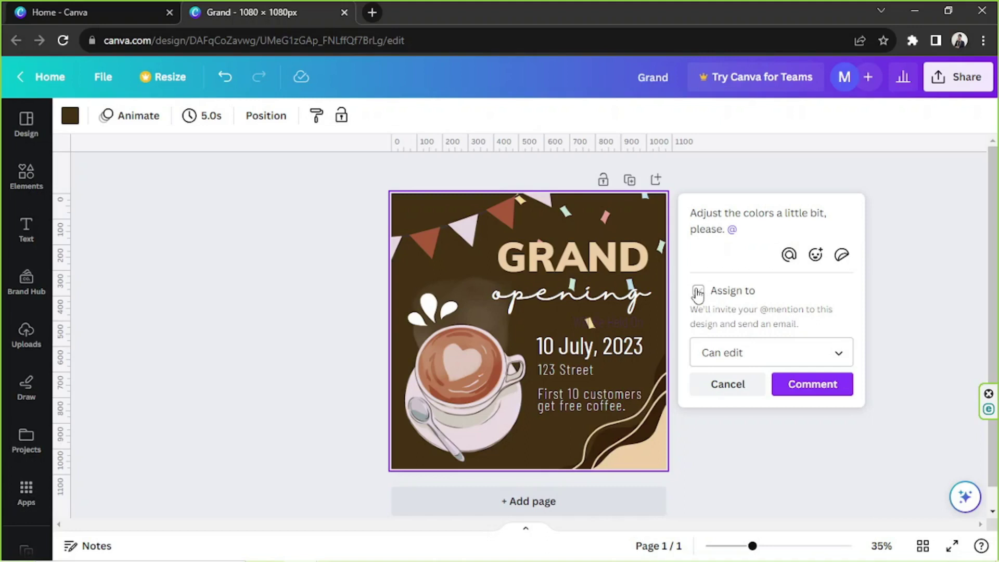
left_click(732, 353)
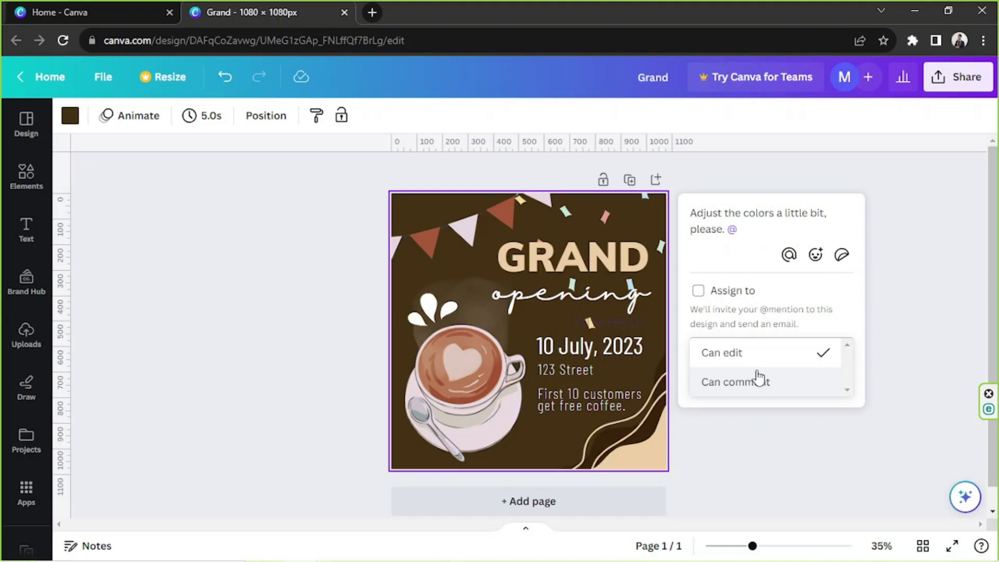
left_click(937, 339)
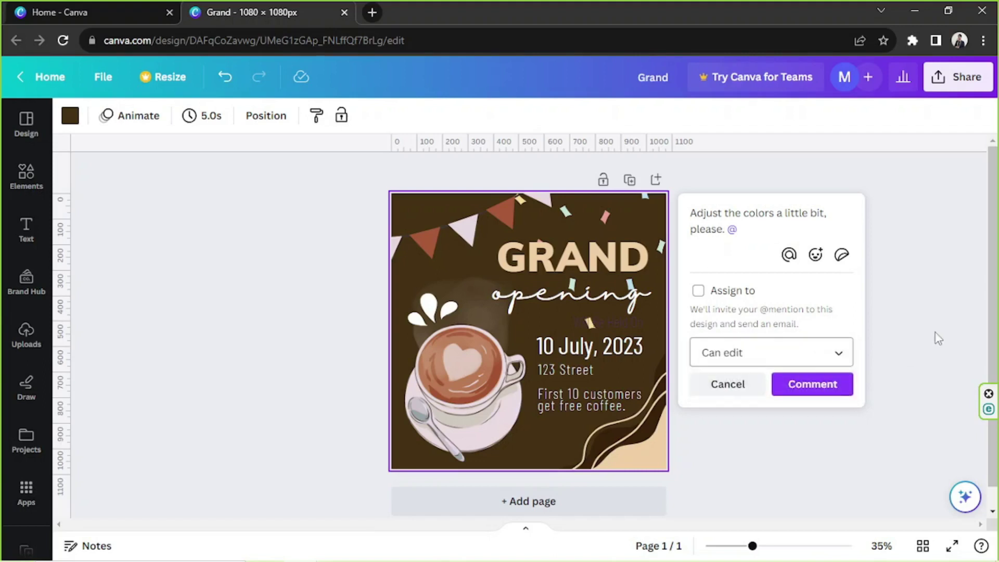
left_click(729, 384)
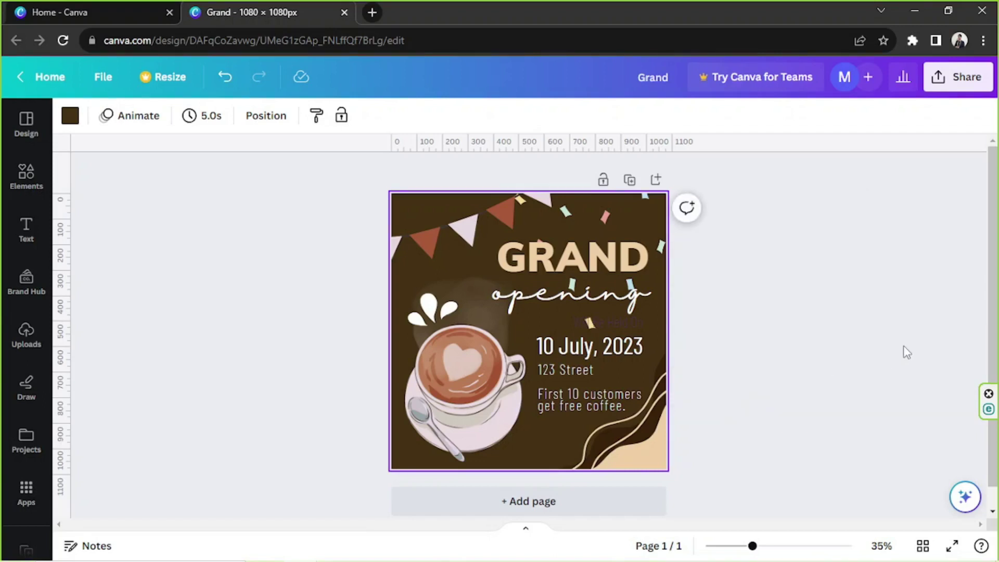
Step: Start a new comment on the page and browse the available emojis, skin tones and stickers
key("ctrl+alt+n")
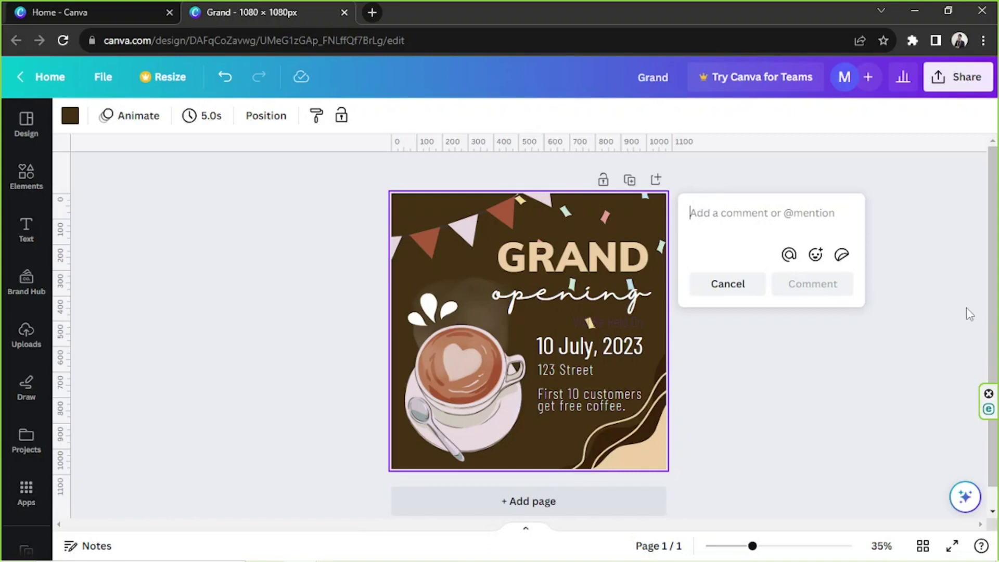
left_click(815, 260)
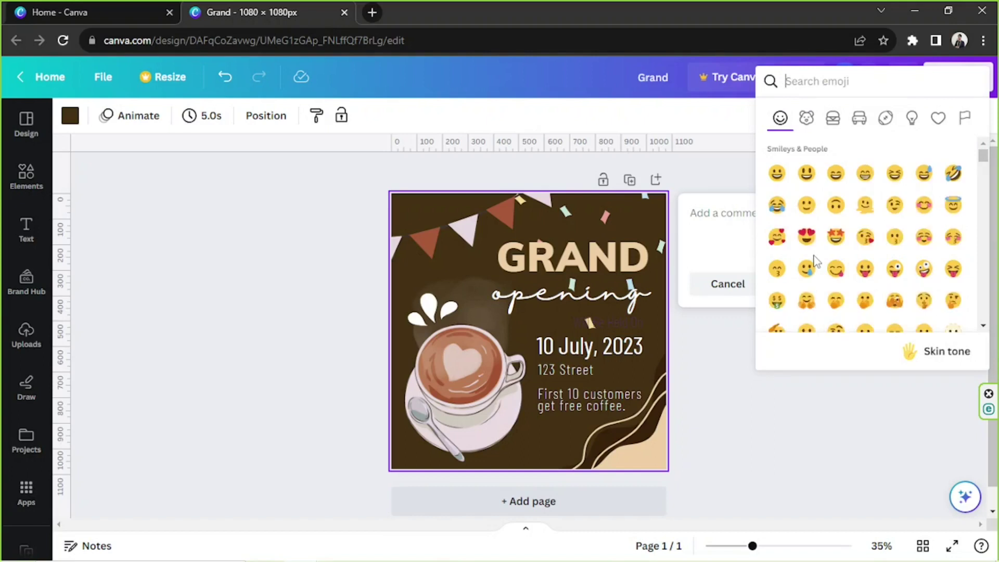
scroll(883, 258, "down", 5)
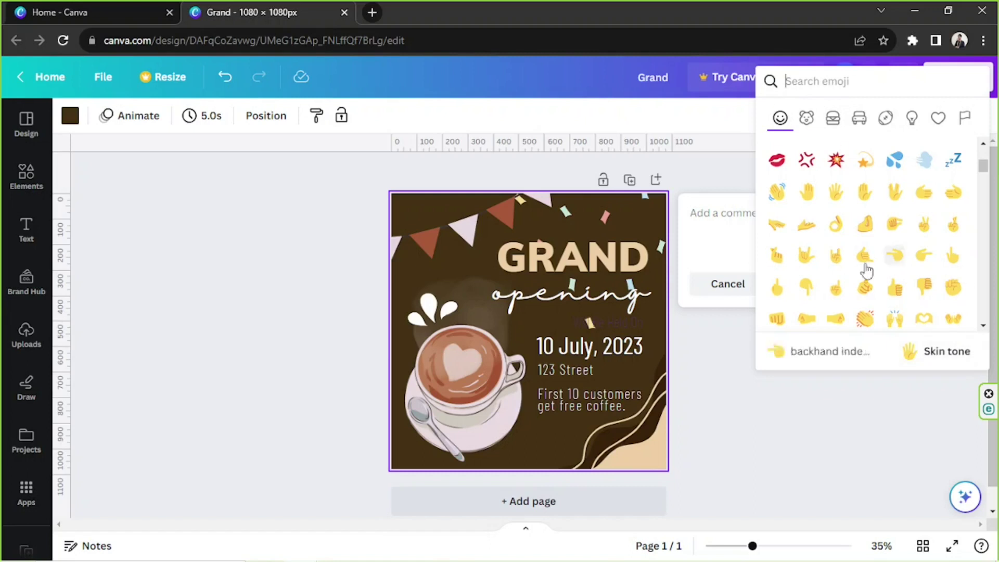
left_click(950, 357)
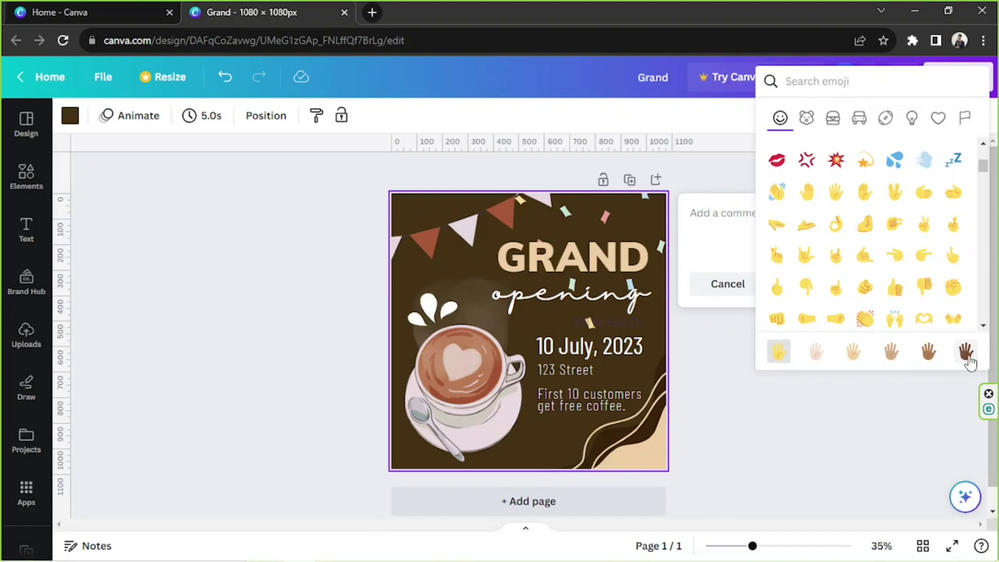
left_click(714, 218)
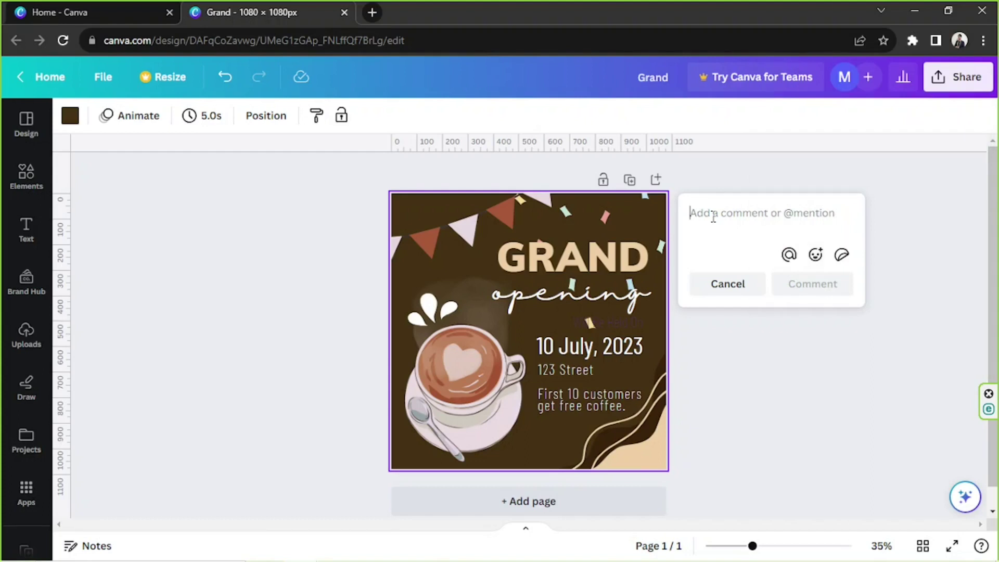
left_click(842, 255)
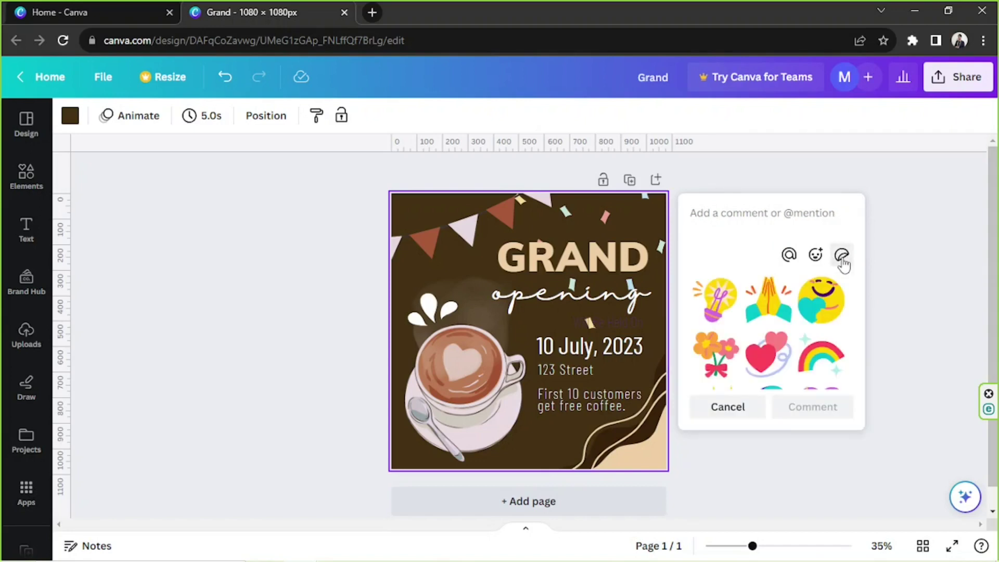
scroll(796, 331, "down", 5)
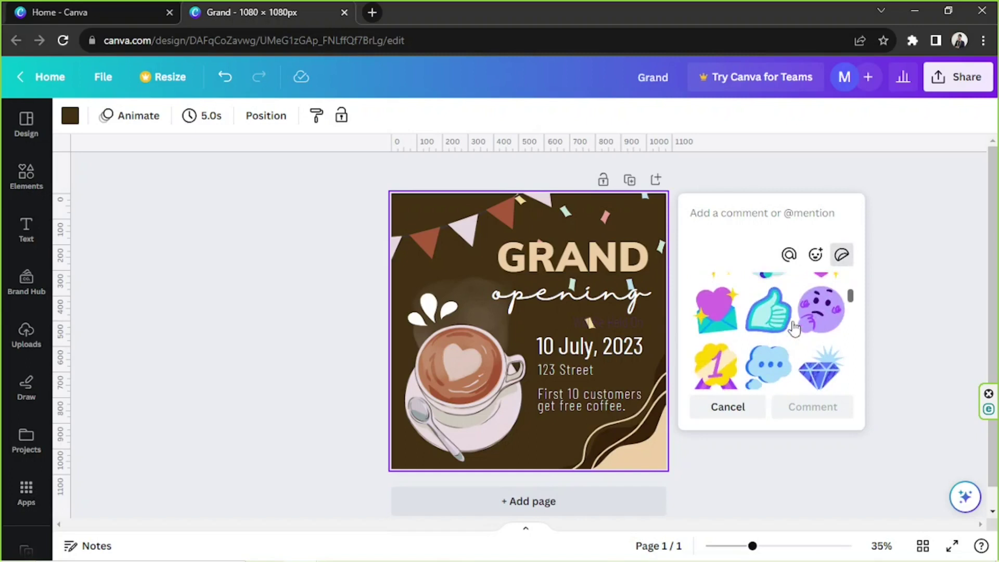
scroll(793, 325, "down", 8)
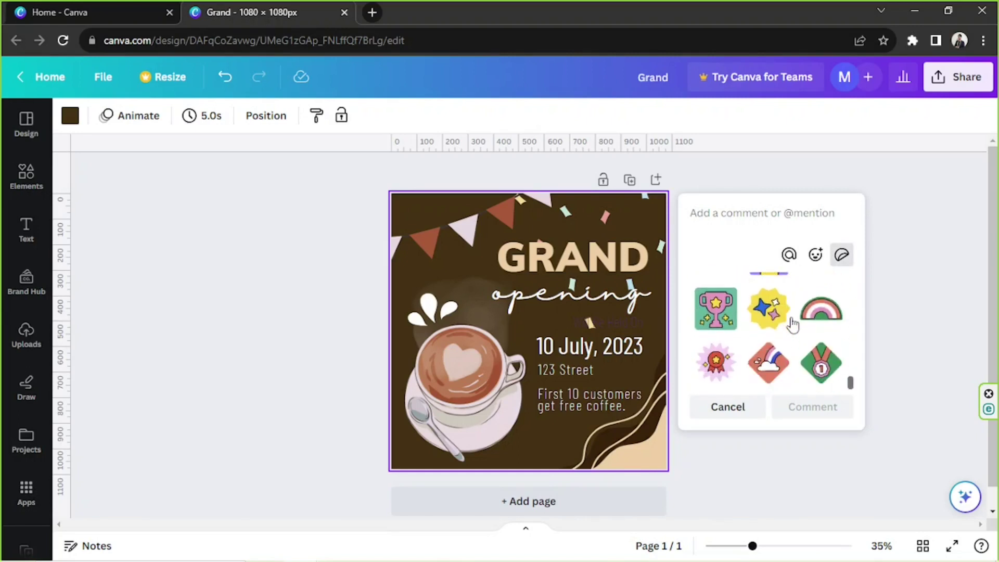
scroll(796, 305, "down", 4)
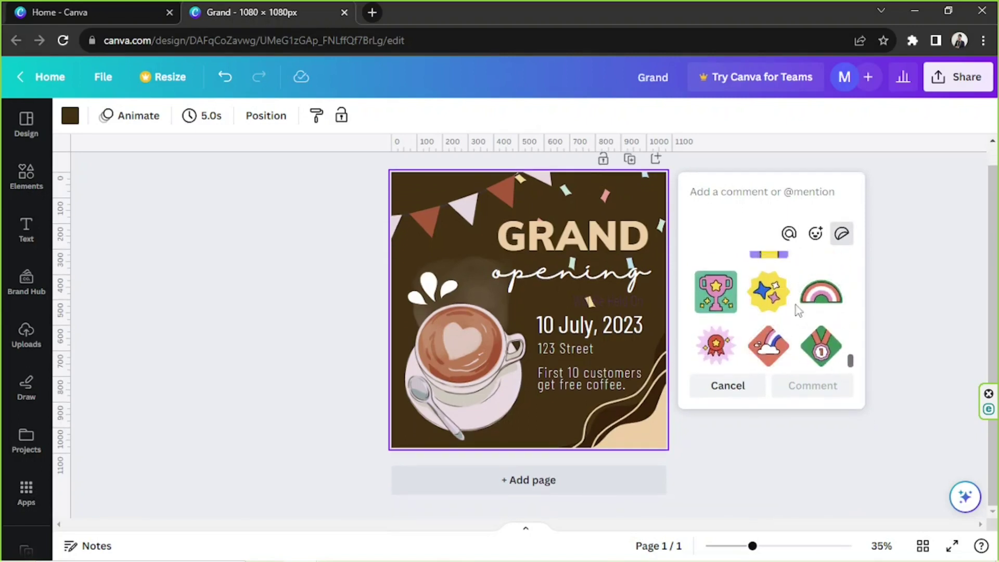
scroll(795, 307, "up", 6)
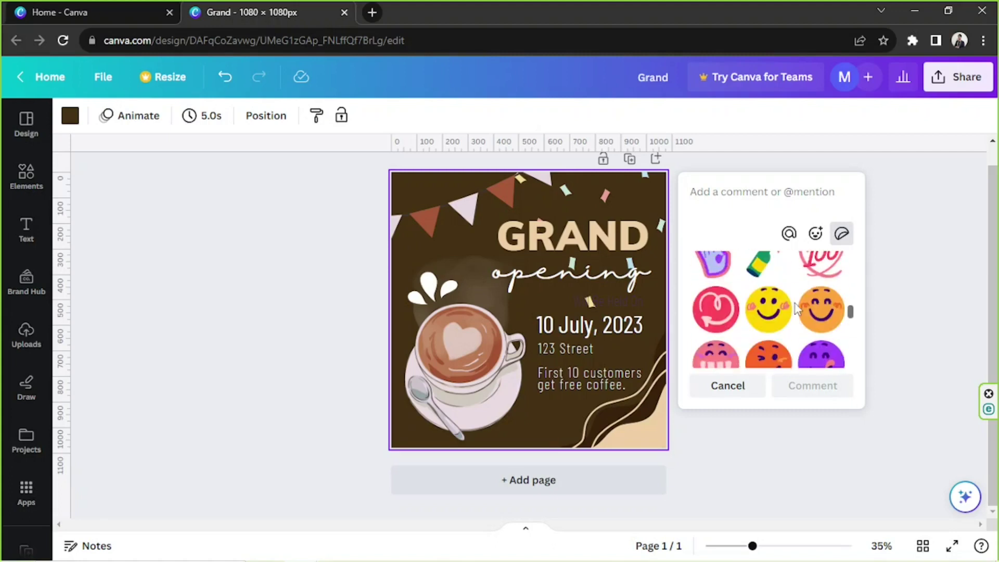
scroll(794, 309, "down", 6)
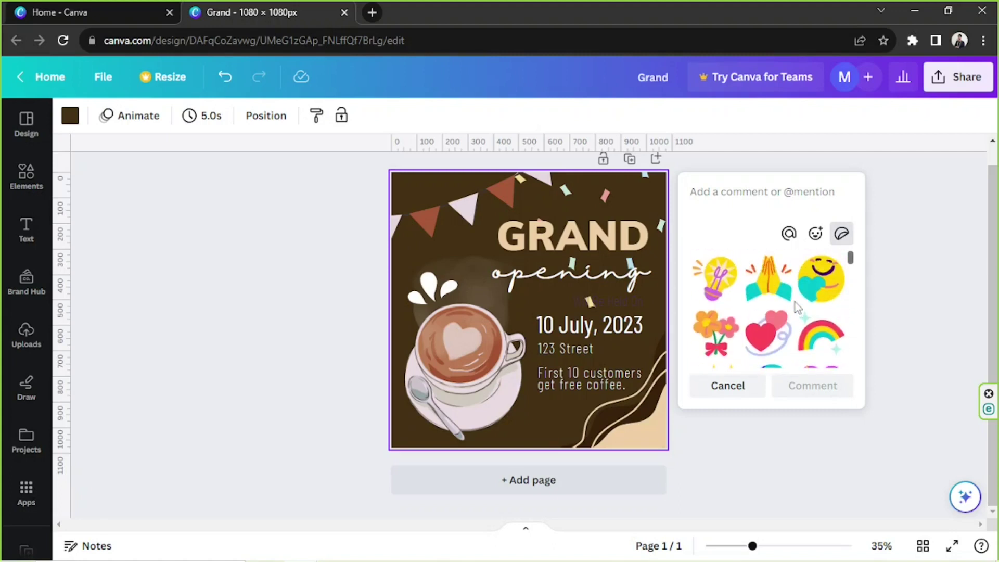
scroll(795, 302, "down", 5)
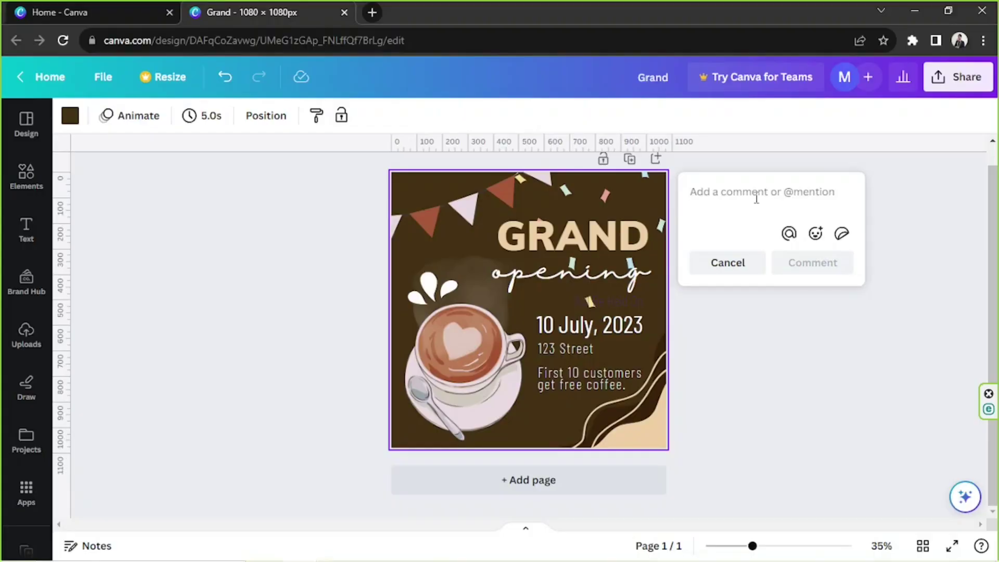
Step: Post the comment "Adjust the colors a bit." on the Grand opening page
type("Adjust the colors a bit.")
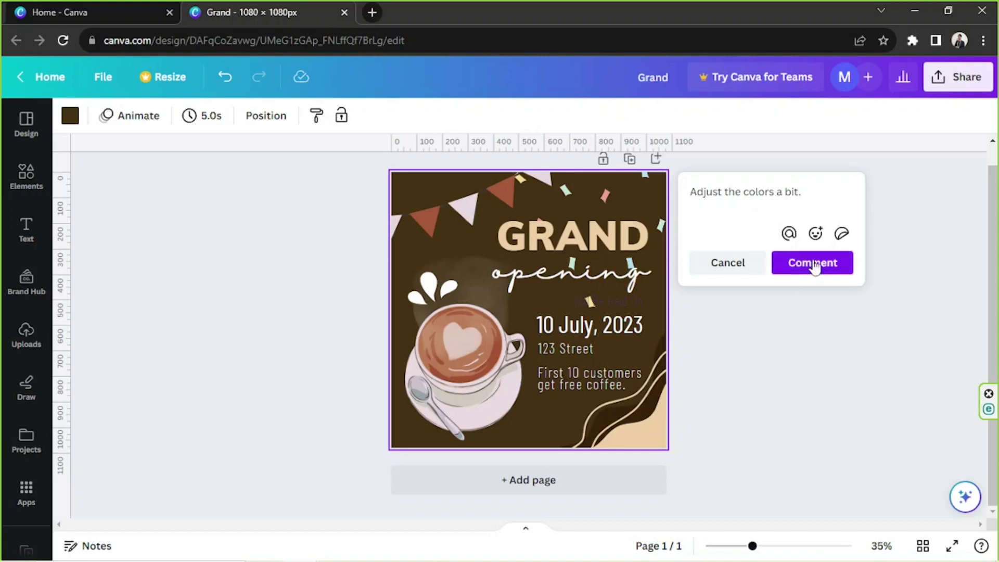
left_click(786, 266)
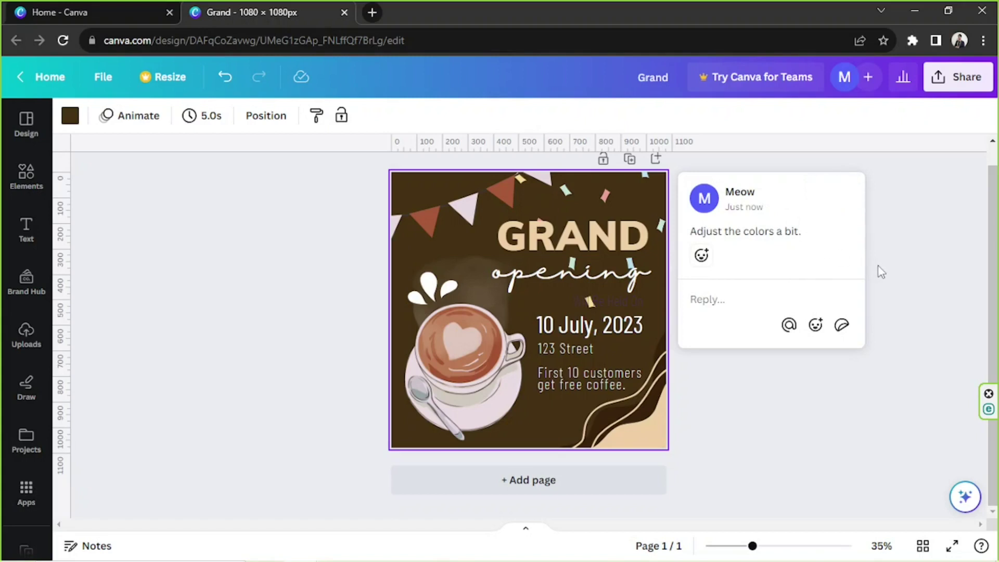
left_click(836, 395)
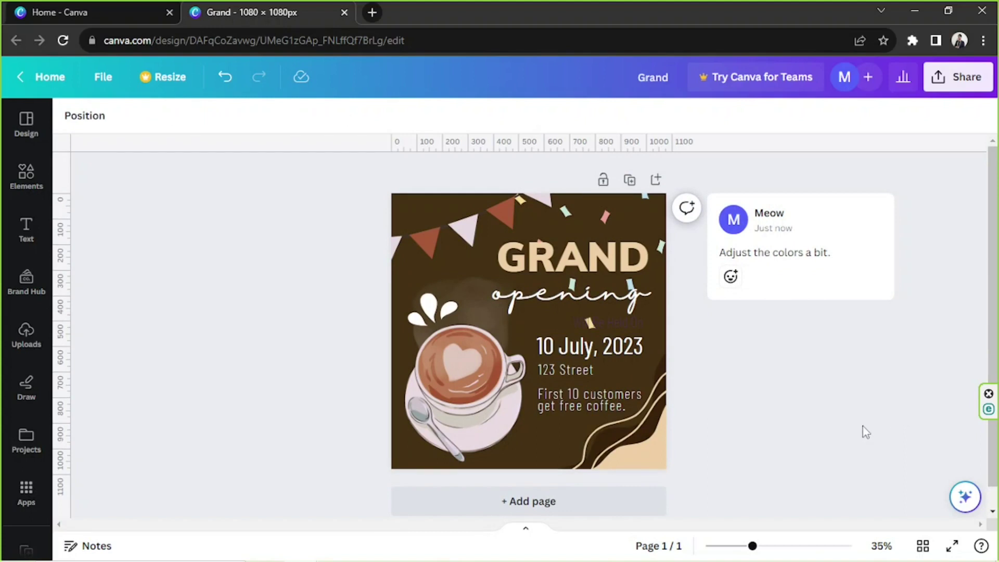
Step: Copy the link to the posted comment
mouse_move(870, 232)
left_click(878, 214)
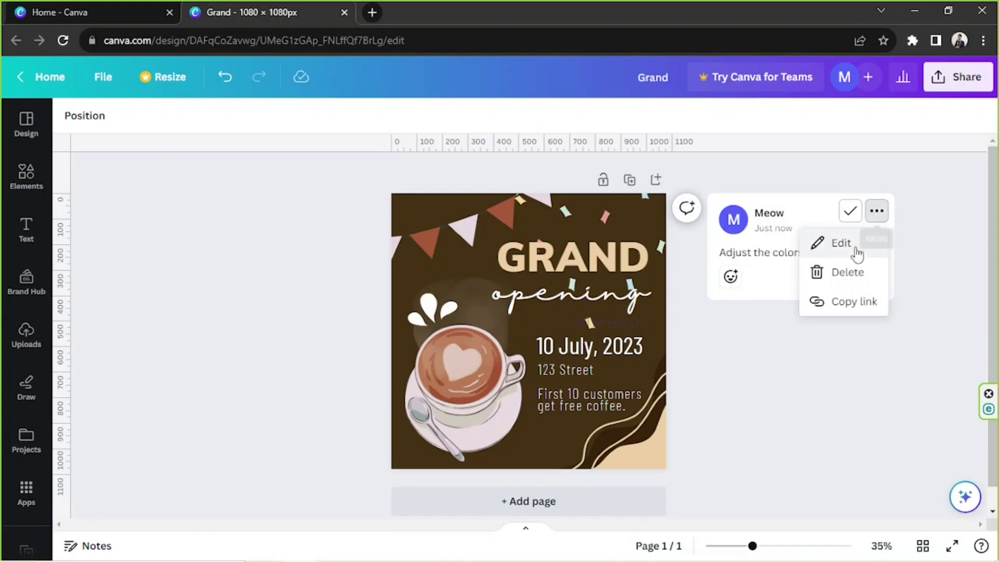
left_click(853, 303)
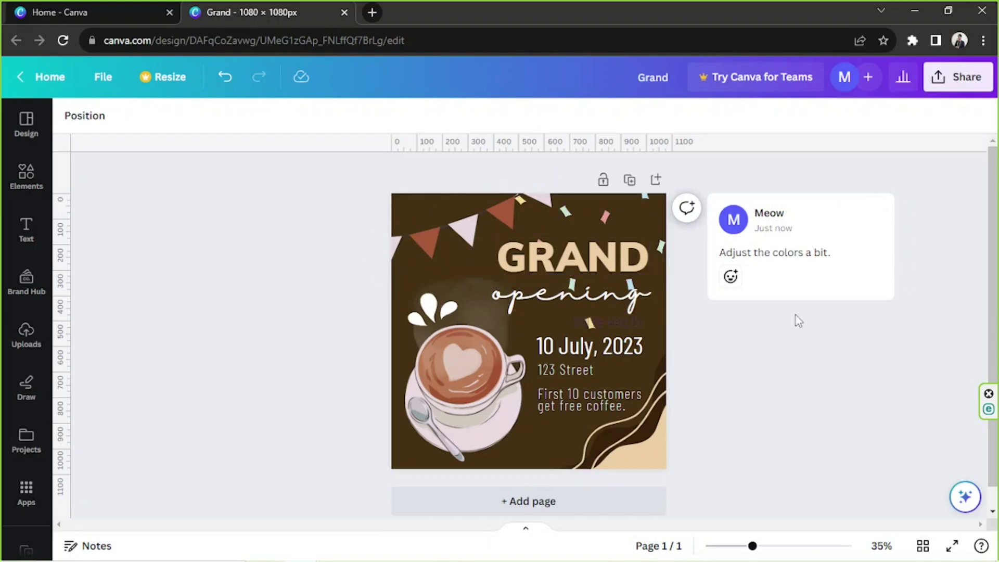
Step: Look through the quick reactions and the full emoji set available for reacting to the comment
left_click(730, 279)
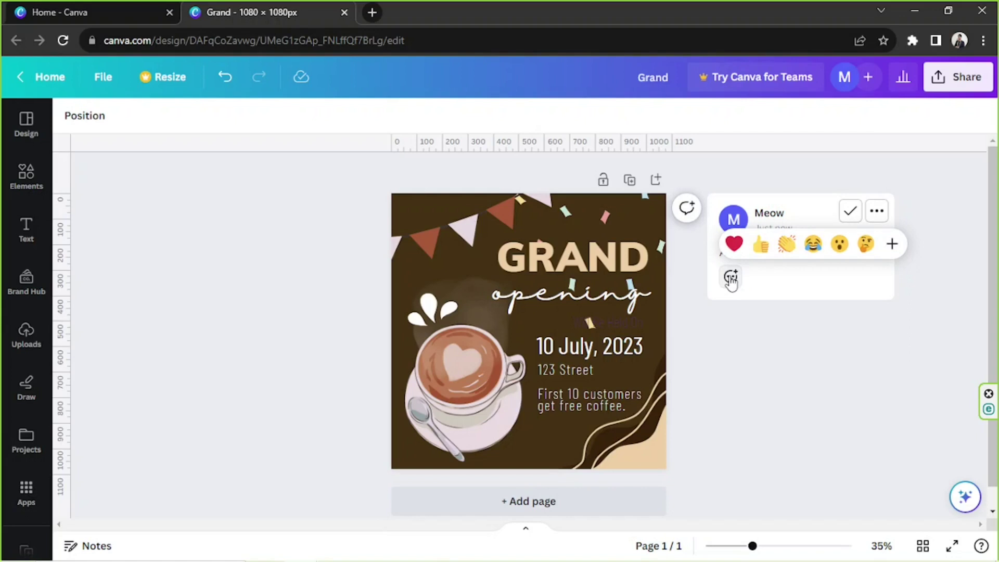
left_click(893, 244)
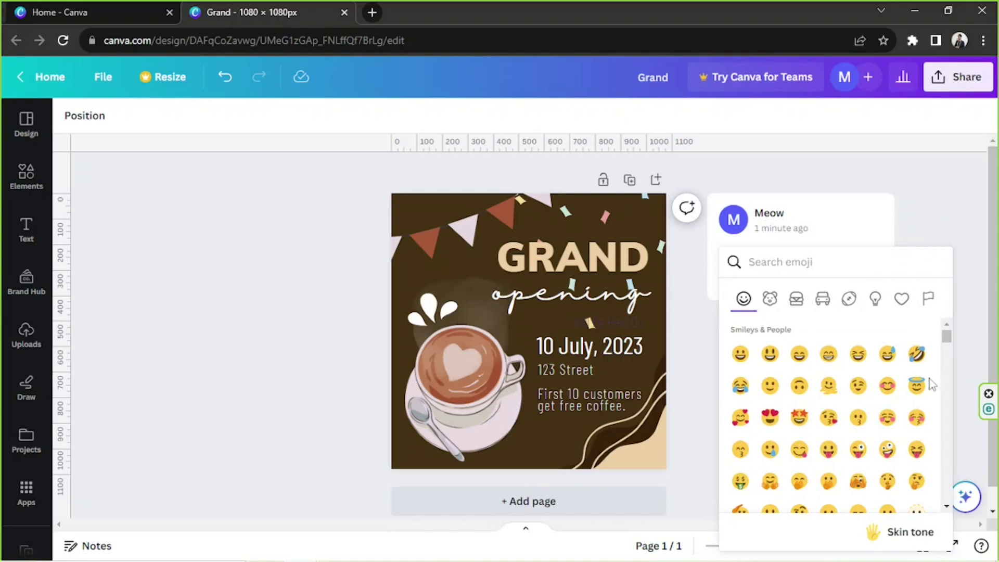
scroll(892, 401, "down", 5)
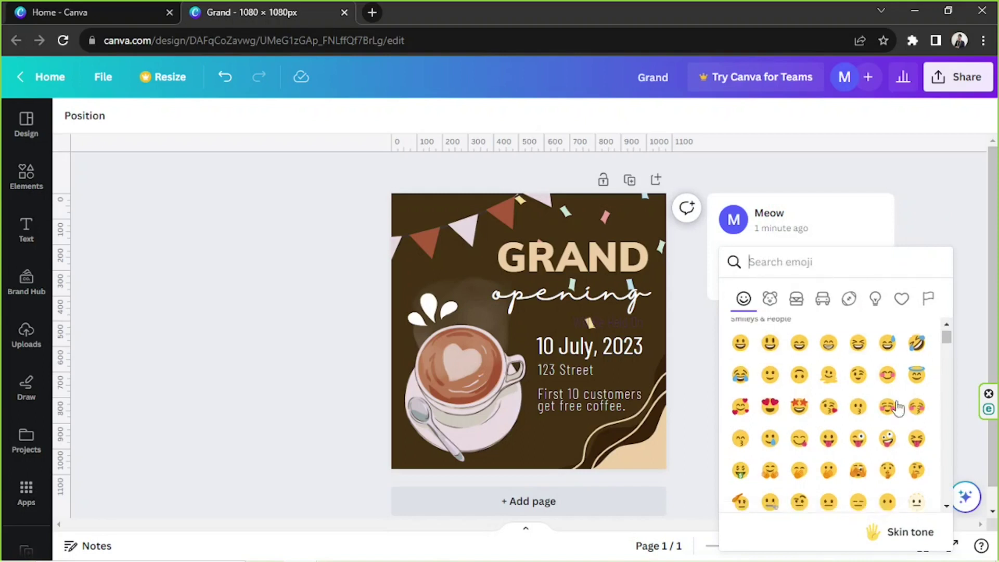
scroll(892, 398, "down", 8)
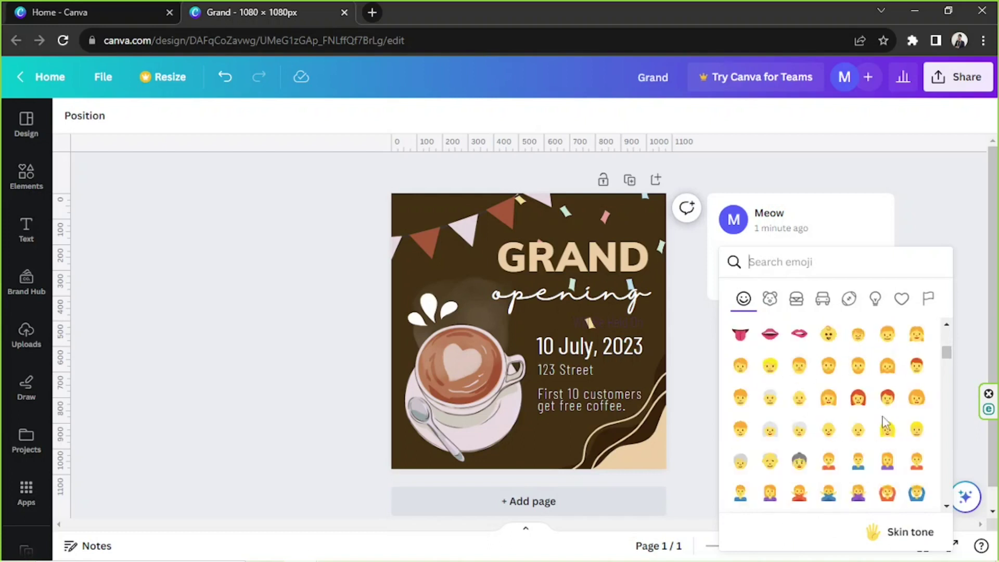
Step: Open the comment about adjusting the colors and mark it as resolved
left_click(841, 227)
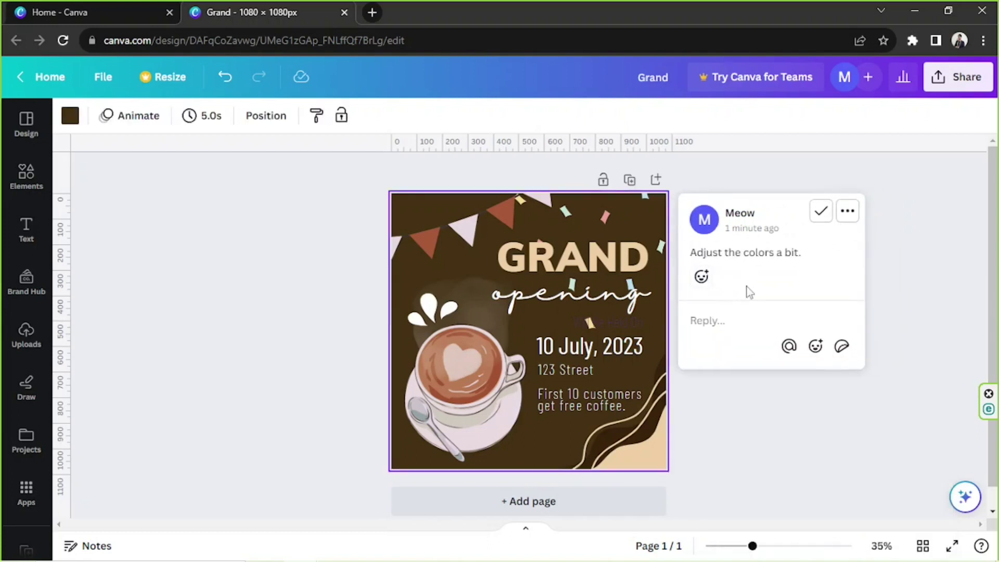
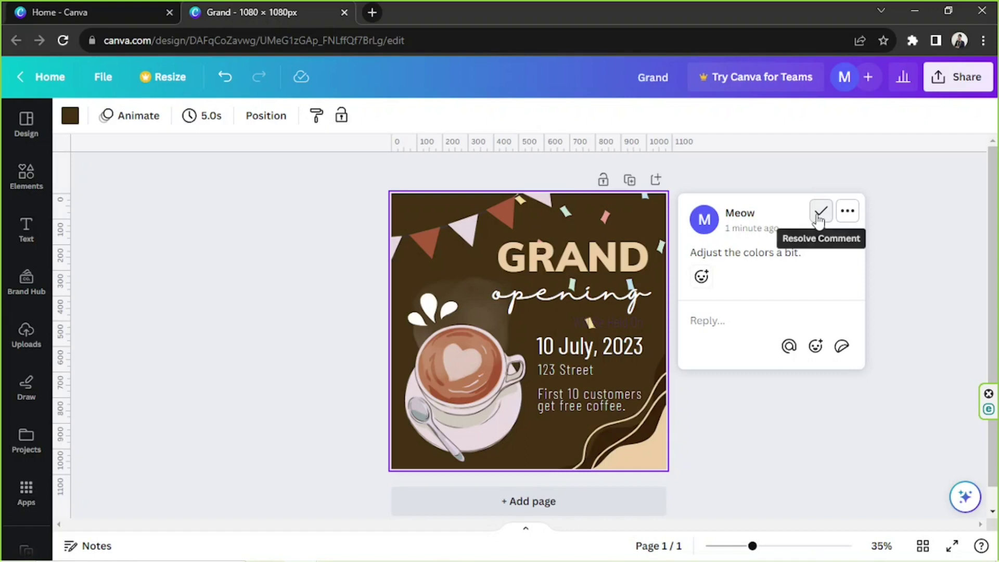
left_click(819, 220)
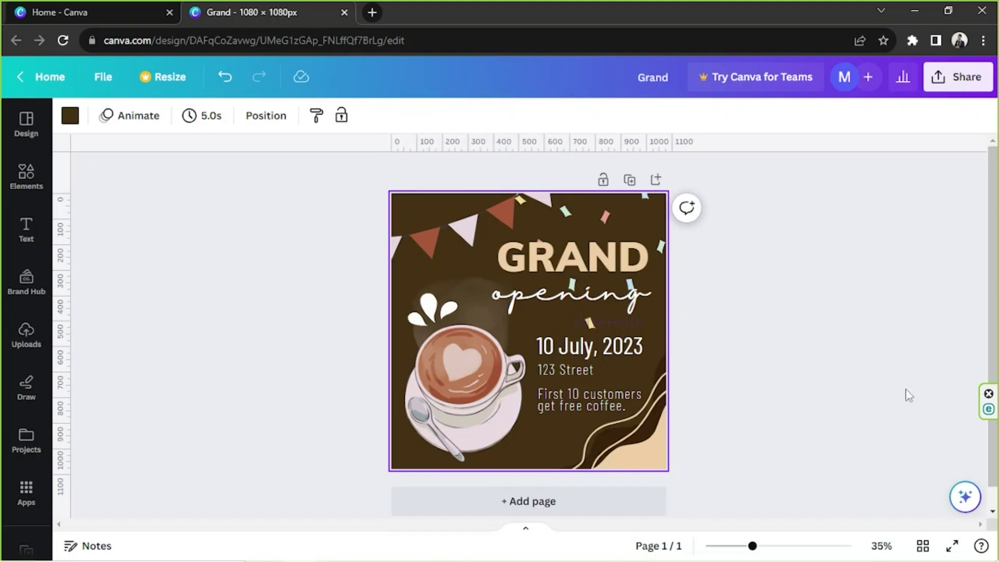
left_click(818, 323)
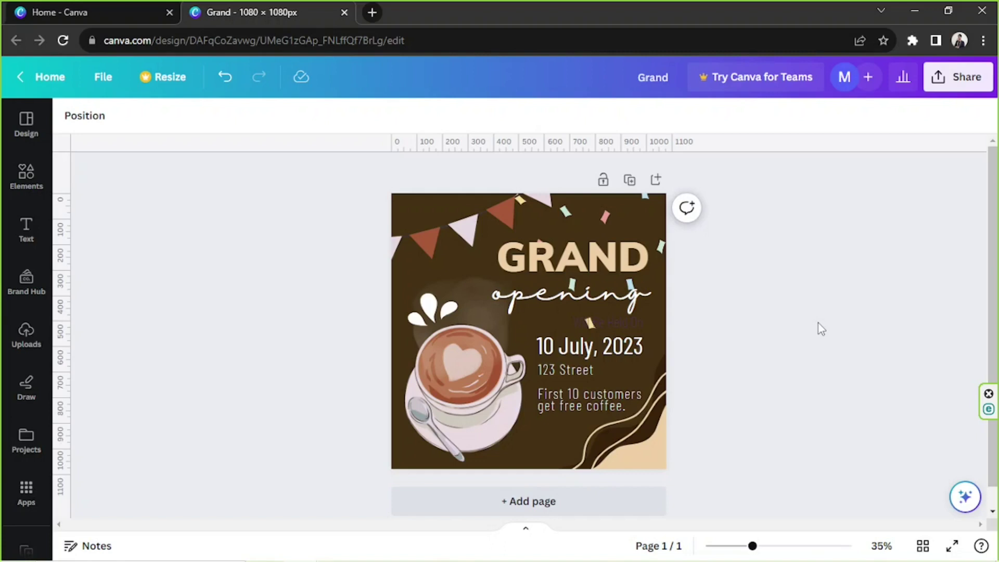
left_click_drag(338, 188, 735, 437)
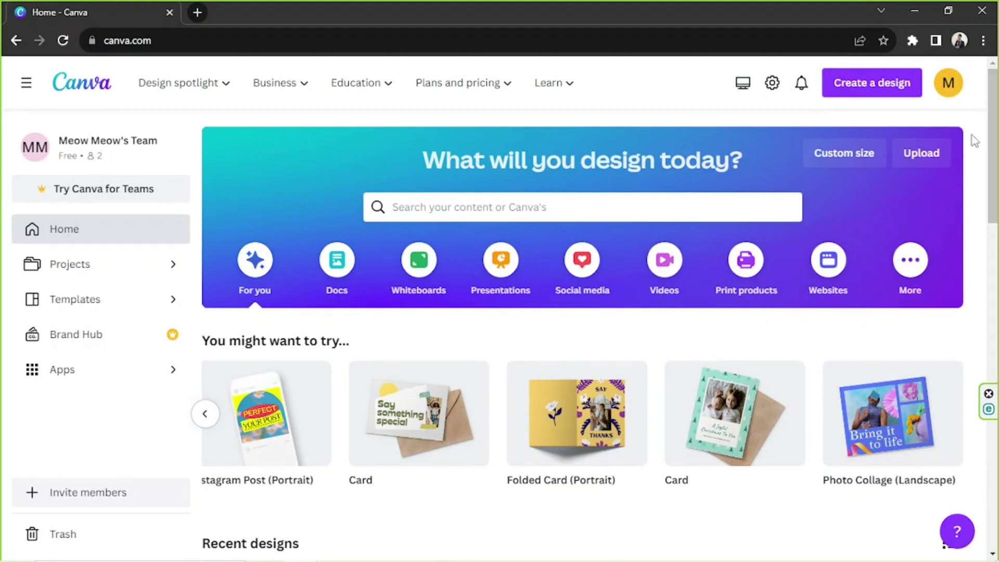
Step: Create a new custom-size design of 1080 × 1080 px
left_click(841, 158)
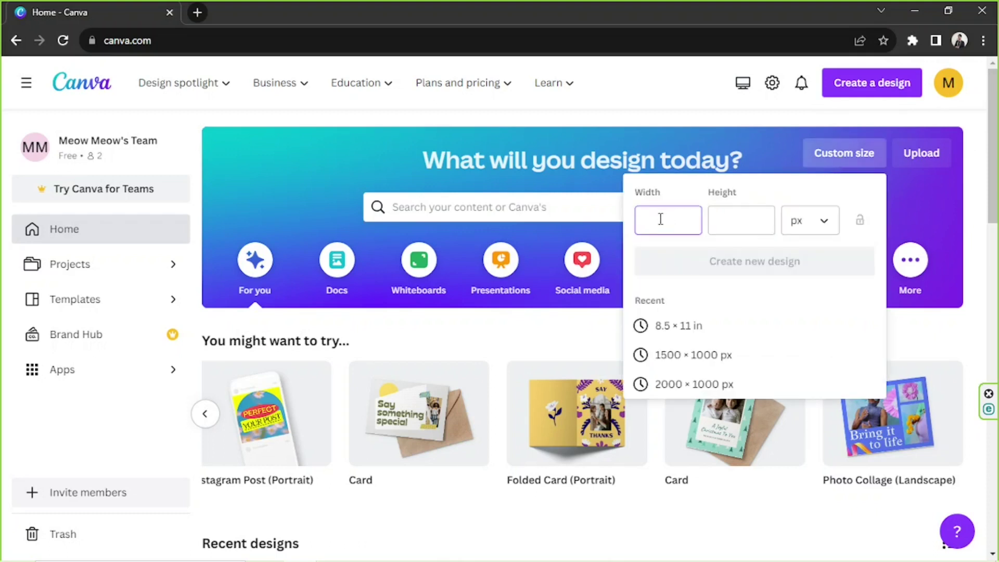
type("1080")
key("Tab")
type("108")
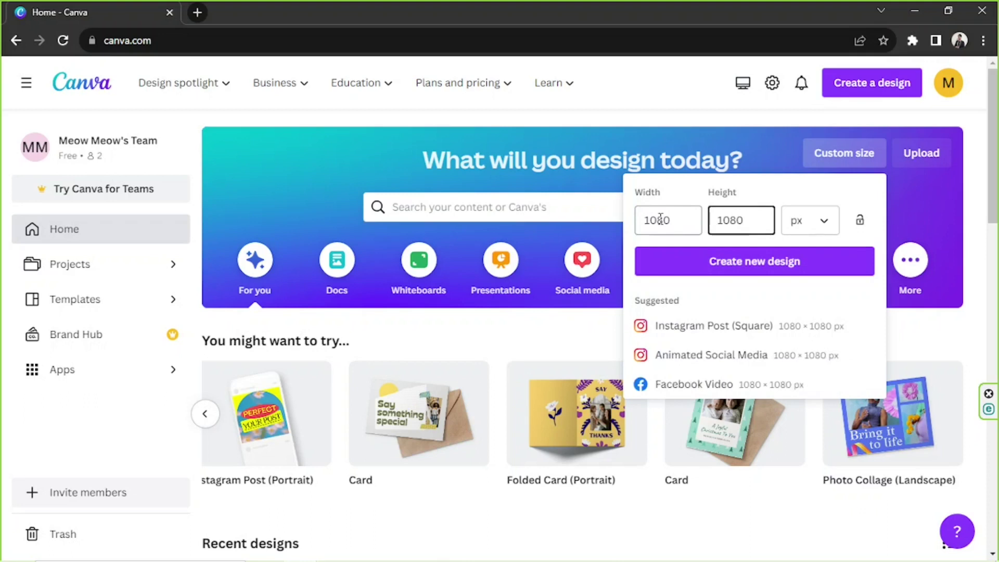
left_click(741, 267)
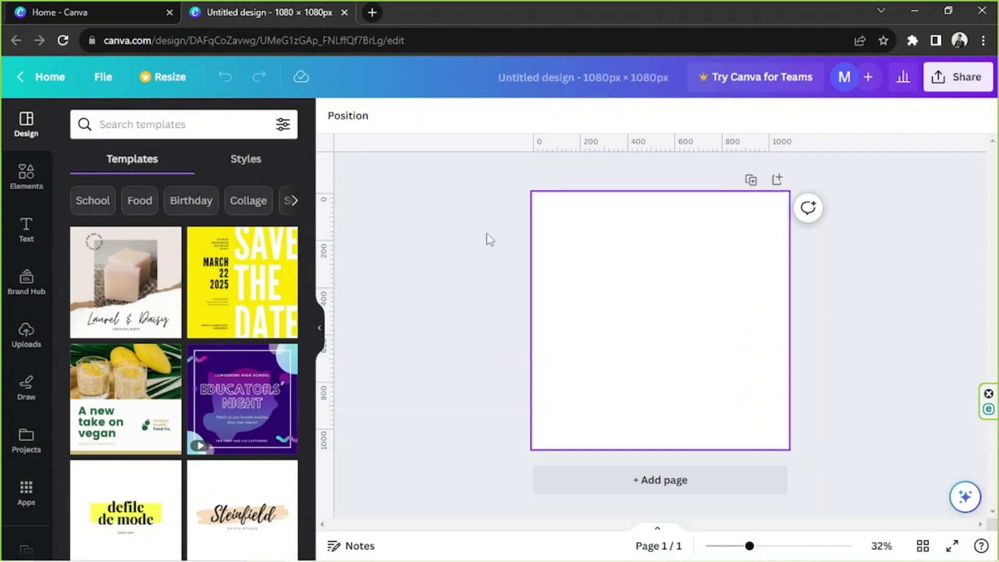
Step: Search the design templates for "grand opening"
scroll(177, 234, "down", 5)
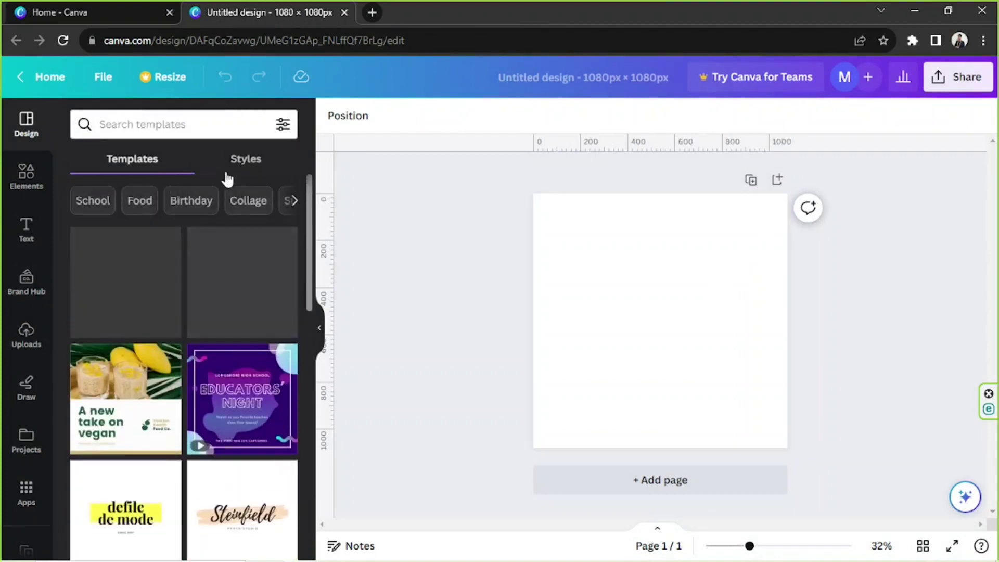
left_click(190, 127)
type("gr")
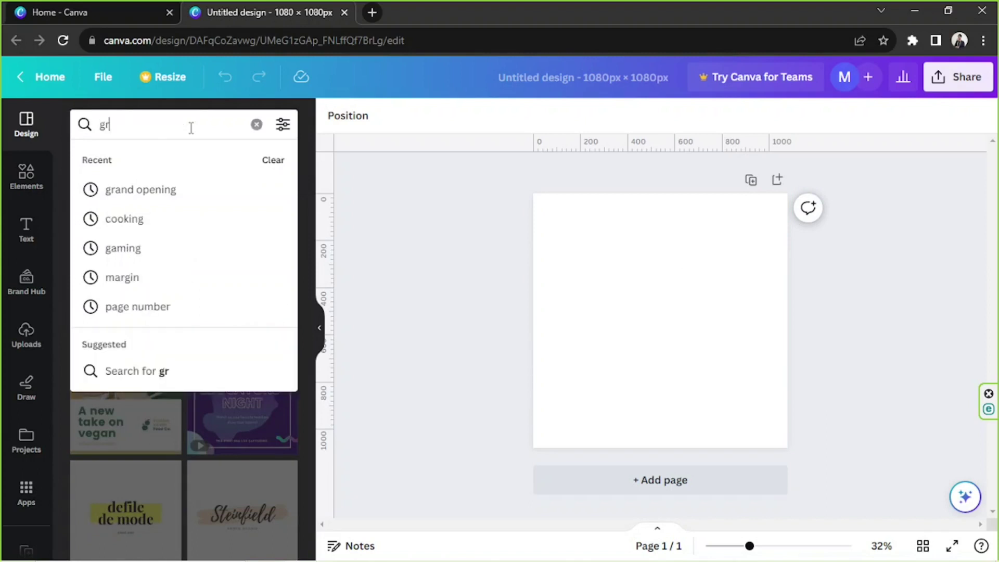
type("and opening")
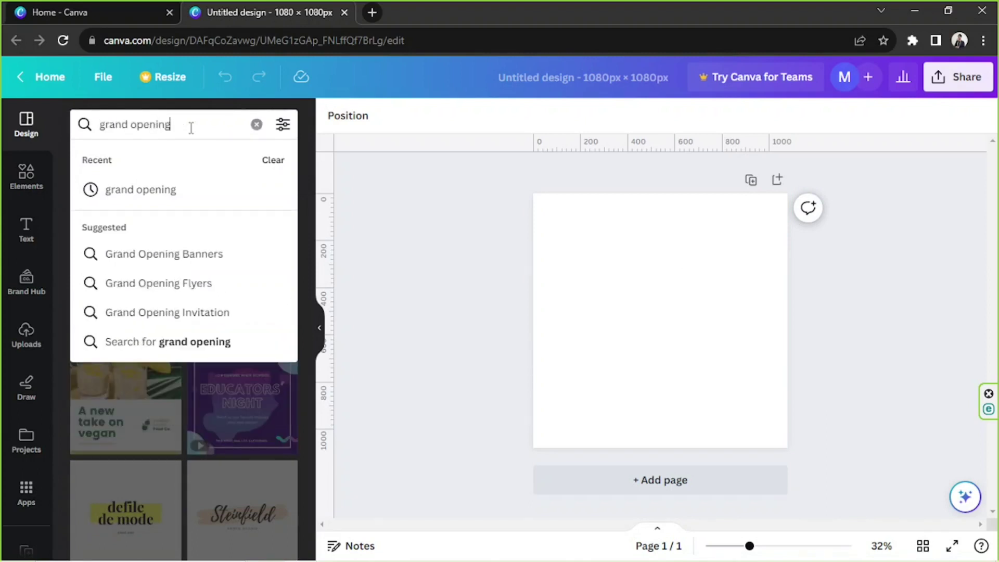
key("Return")
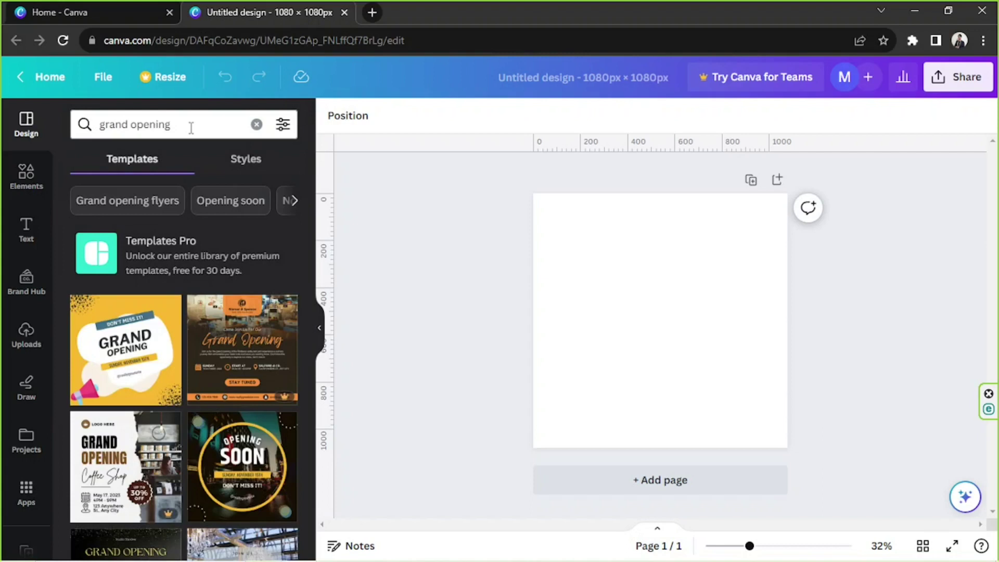
Step: Browse the grand opening templates and apply the yellow "Grand Opening Soon" template to the first page
scroll(193, 264, "down", 5)
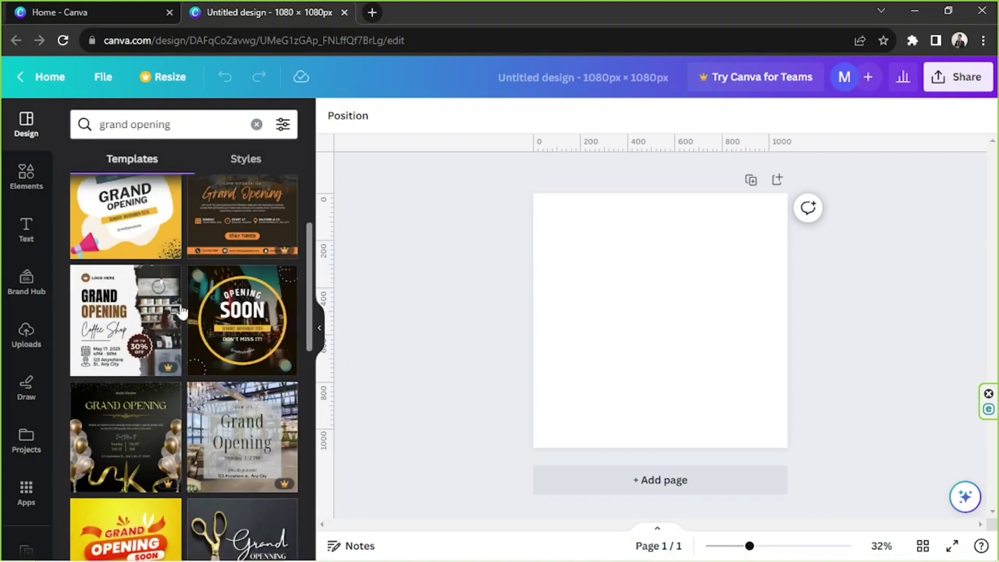
scroll(192, 264, "down", 4)
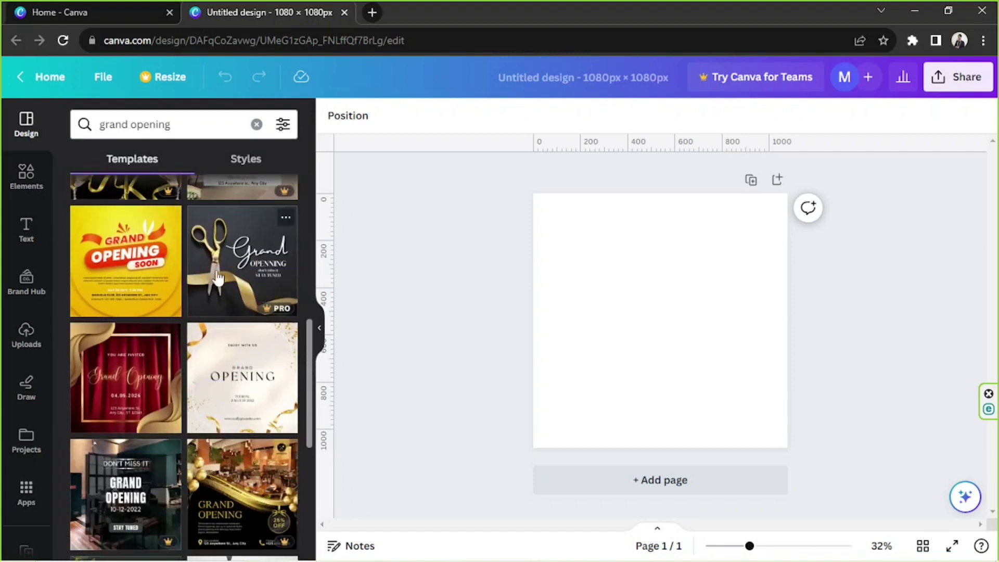
scroll(277, 239, "down", 5)
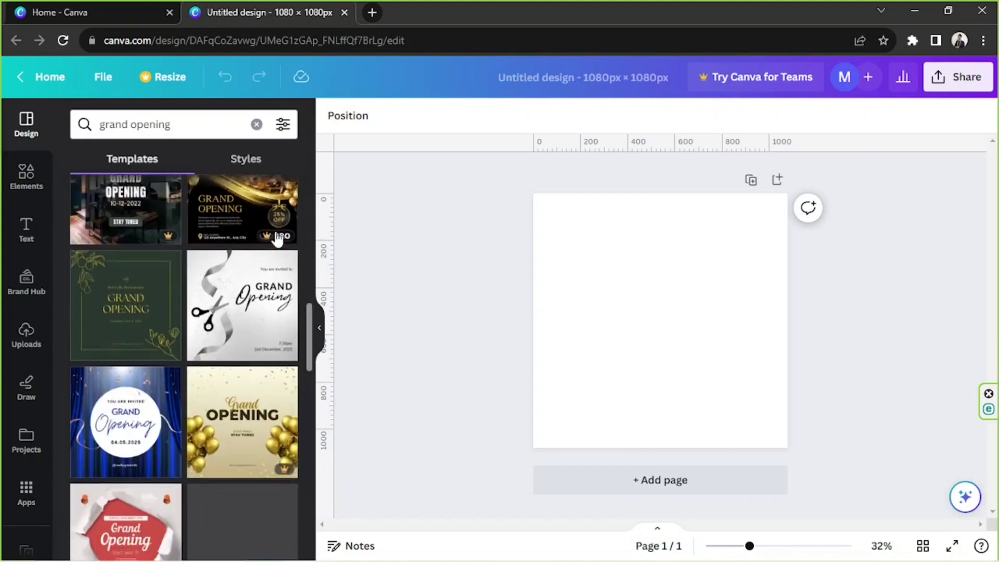
scroll(277, 239, "up", 5)
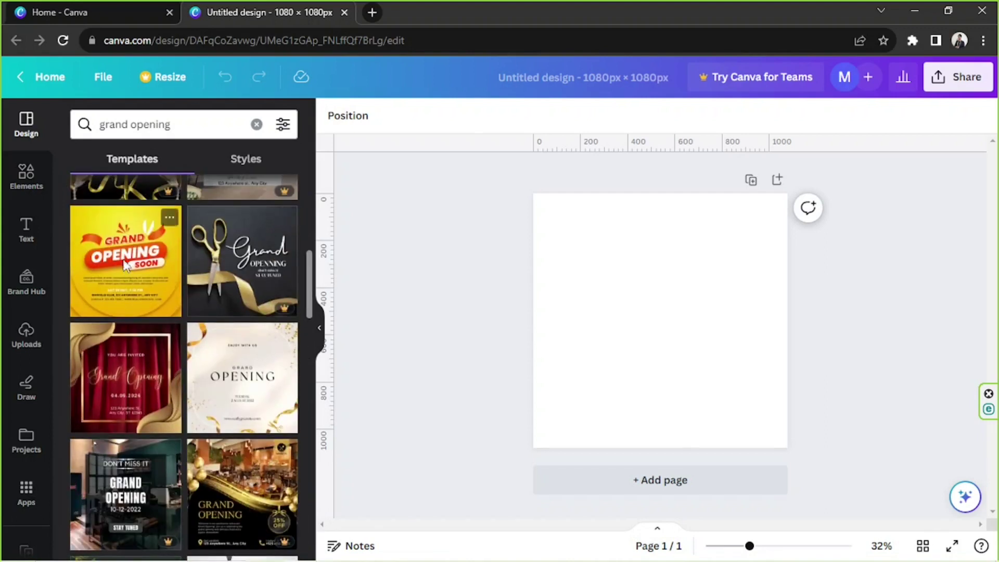
left_click(125, 268)
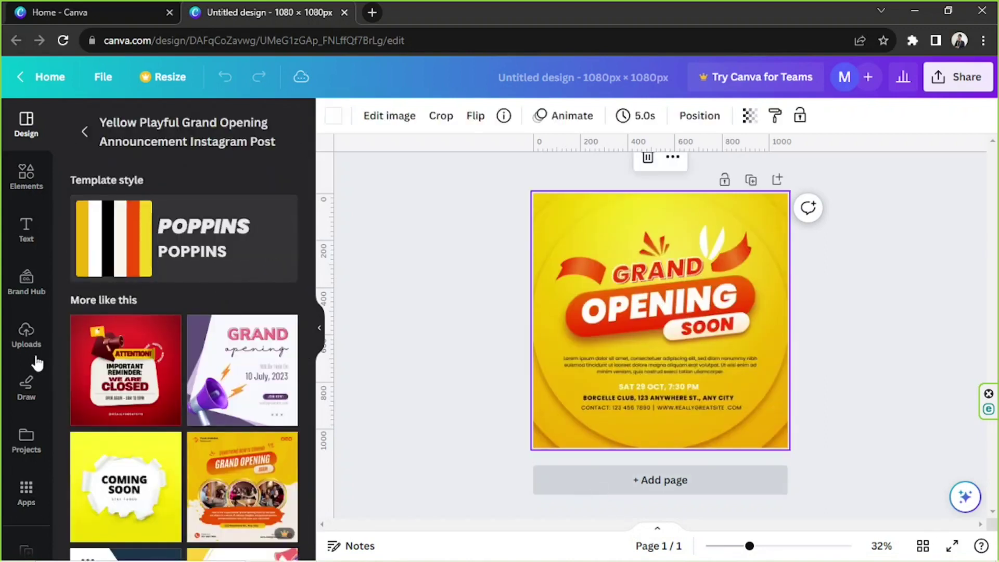
Step: Add a second page and apply the purple megaphone template, Abstract Grand Opening Announcement Free Instagram Post, to it
scroll(36, 361, "down", 2)
scroll(147, 340, "down", 2)
left_click(607, 481)
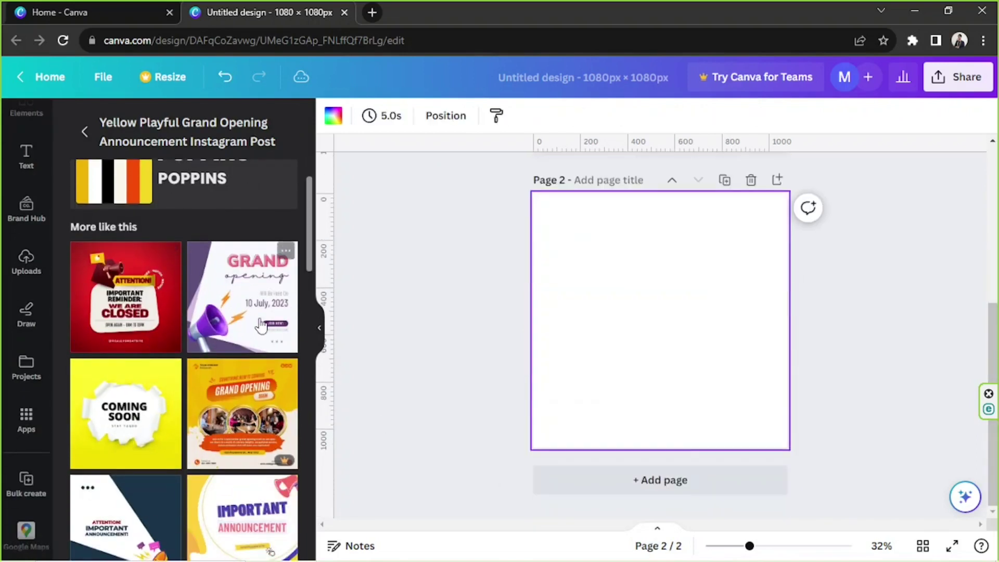
left_click(242, 293)
Step: Add a third page and apply the Yellow Grand Opening Announcement Instagram Post template with "Don't miss it!" to it
left_click(653, 492)
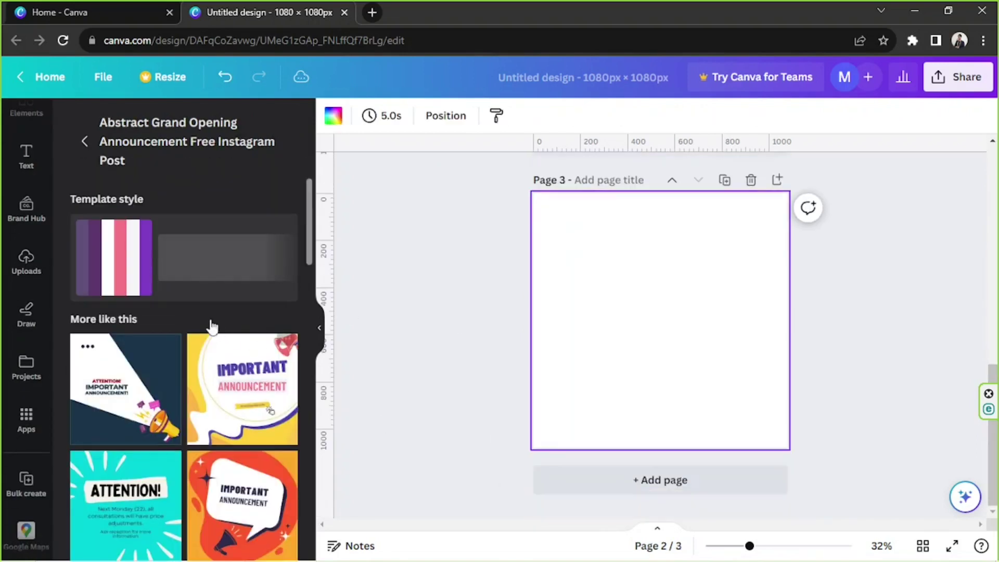
left_click(84, 142)
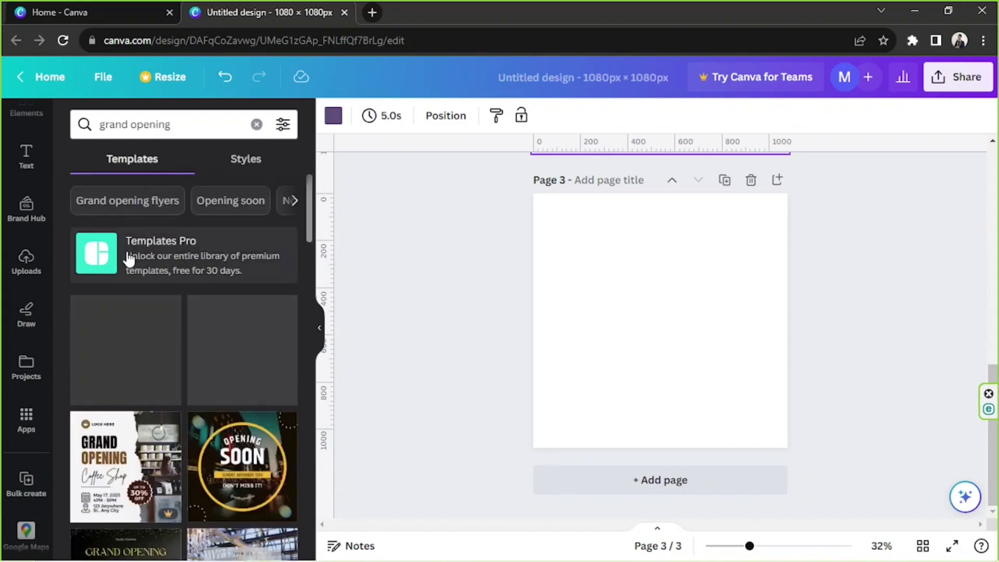
left_click(104, 350)
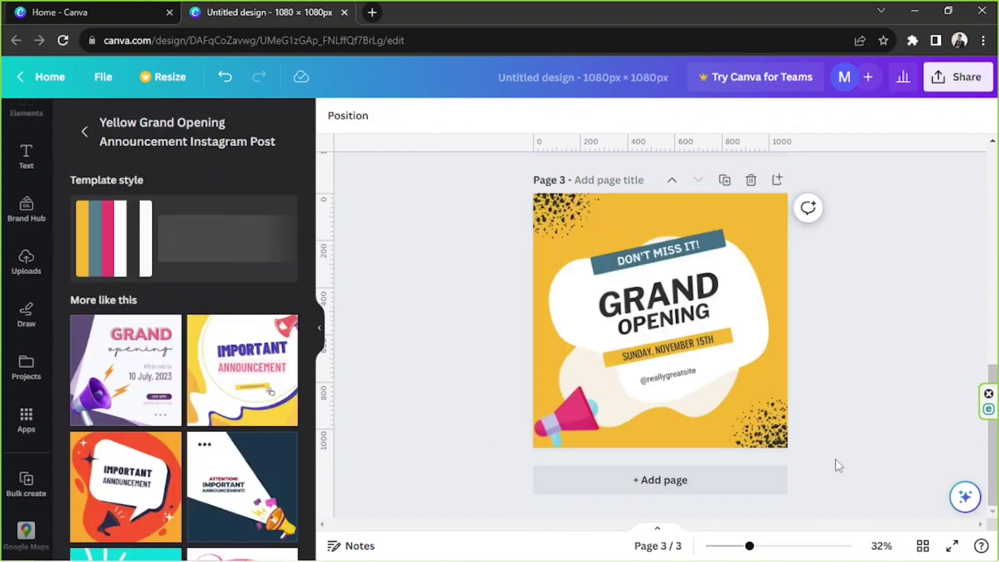
Step: Compare the three pages and delete the "Grand Opening Soon" and "Don't miss it!" pages, keeping only the purple megaphone page
scroll(839, 460, "up", 10)
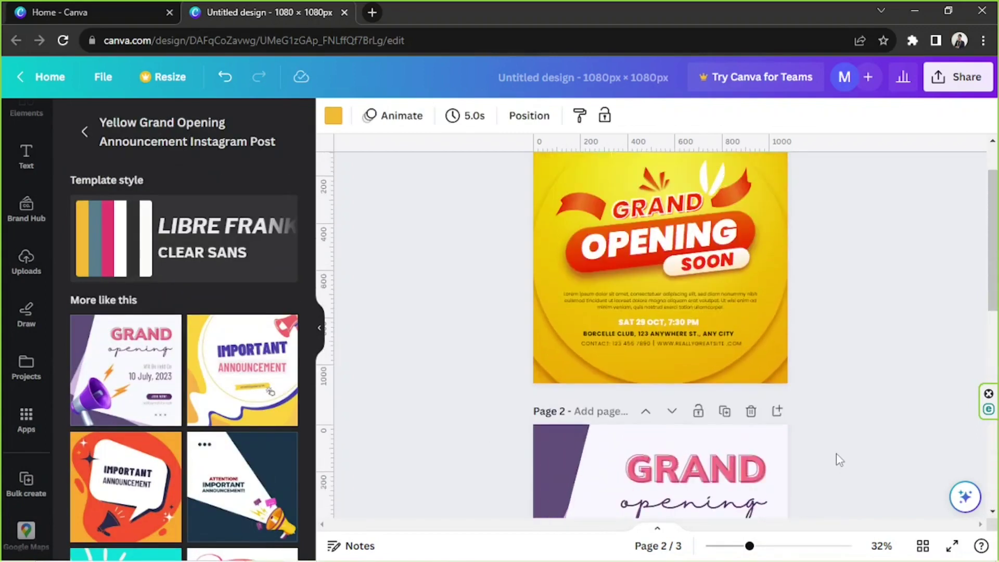
scroll(839, 461, "down", 10)
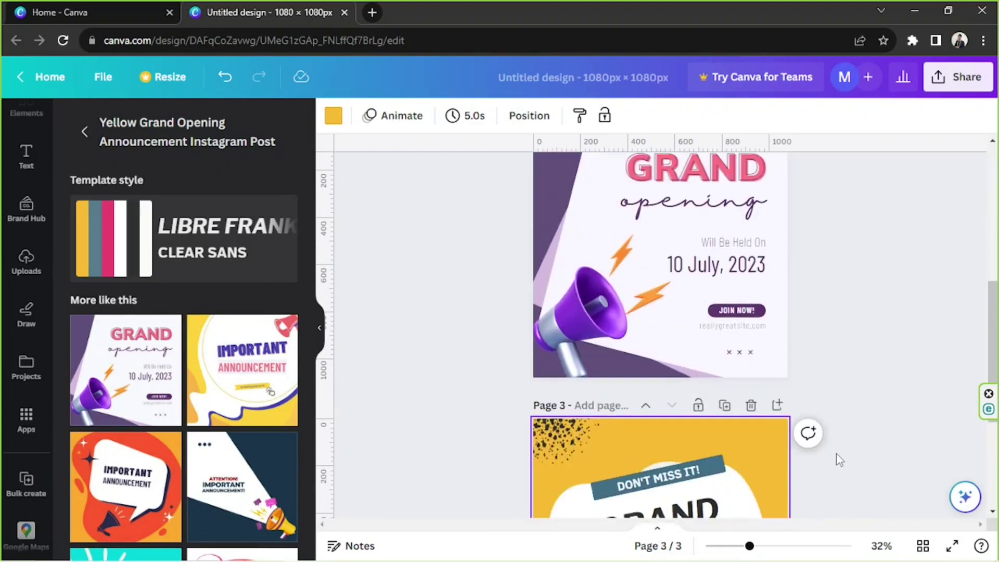
scroll(839, 460, "up", 5)
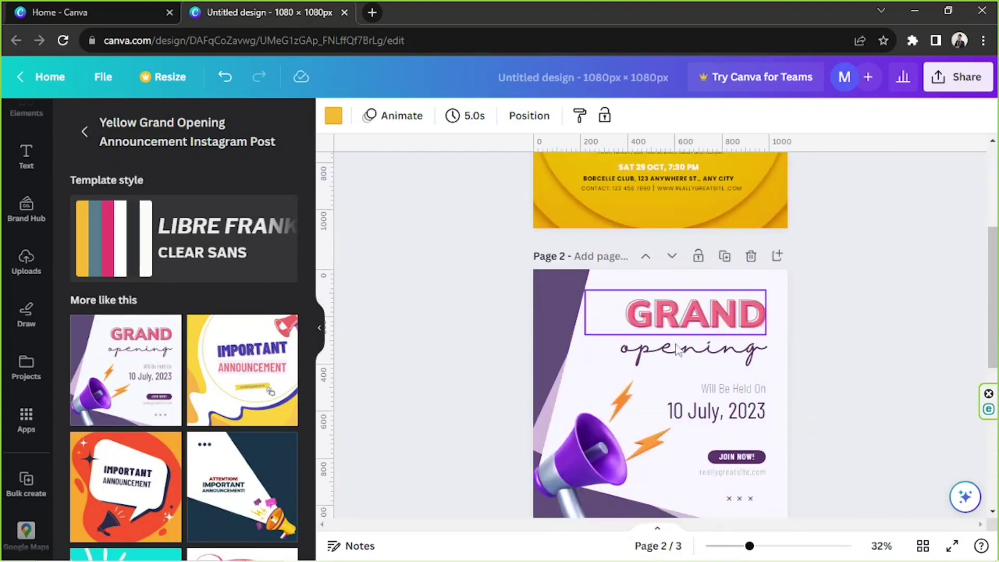
scroll(841, 417, "down", 2)
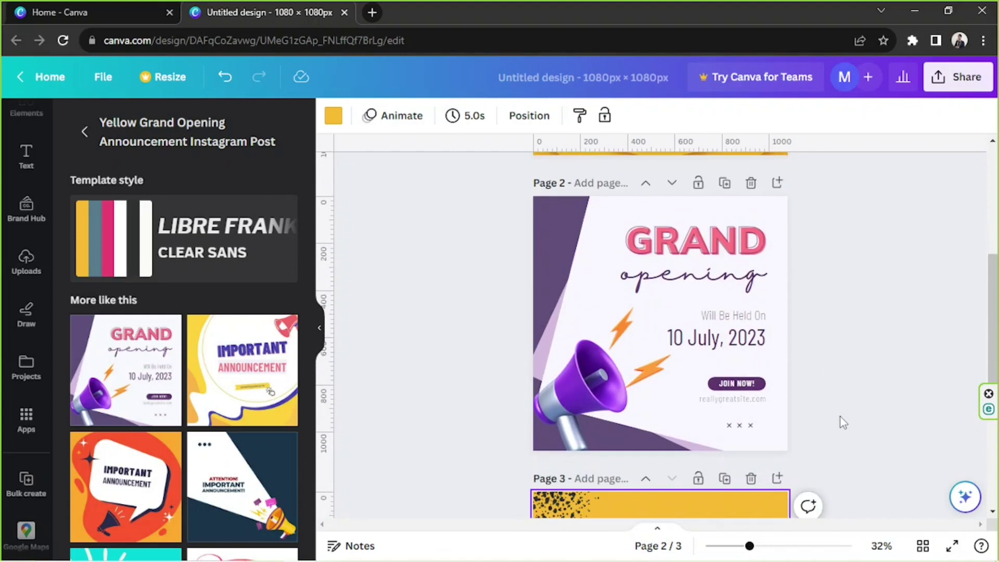
left_click(841, 417)
scroll(829, 363, "down", 5)
scroll(828, 364, "up", 5)
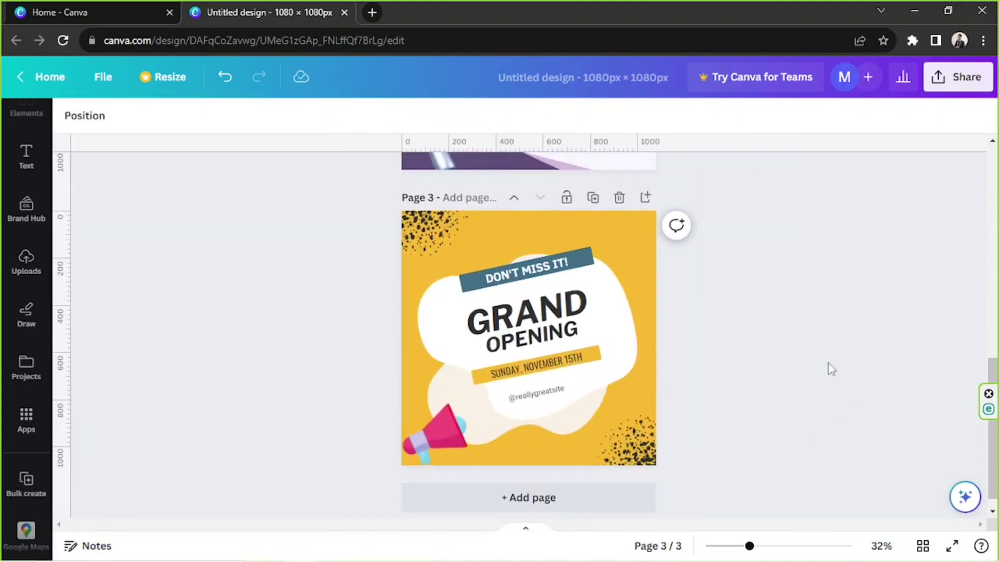
key("Delete")
scroll(681, 387, "down", 4)
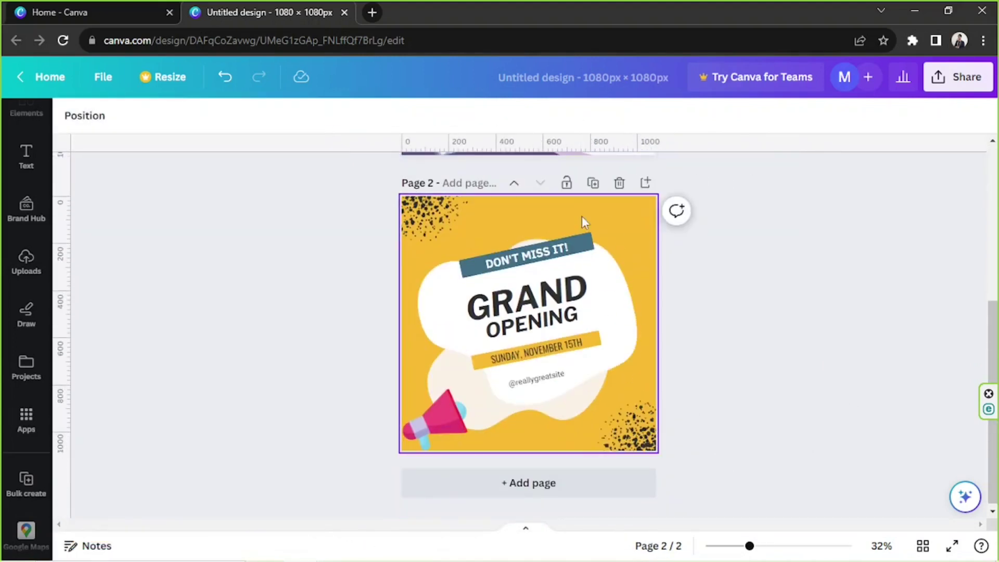
left_click(619, 182)
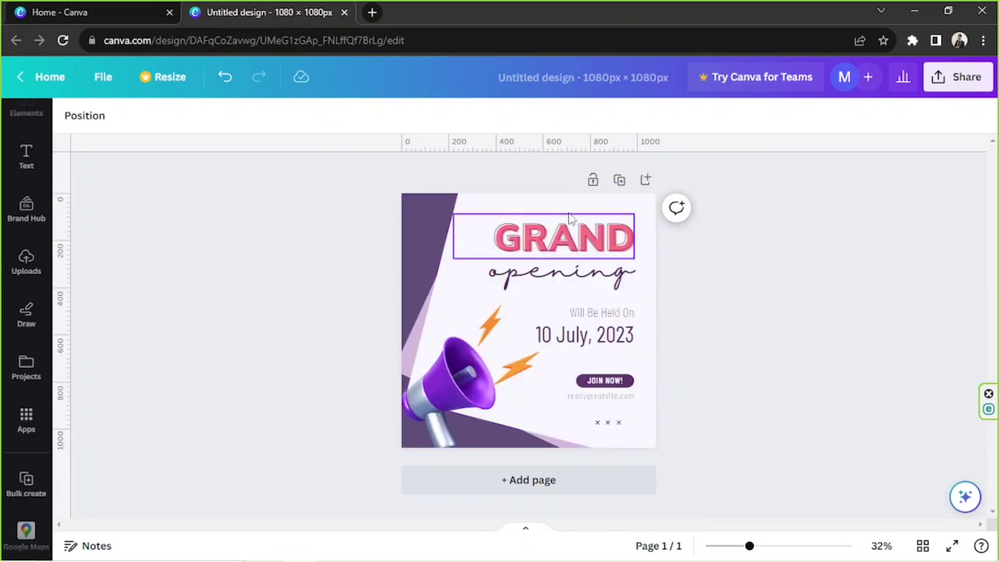
Step: Try moving the large rotated white shape towards the right side of the page, and undo the move
left_click(411, 237)
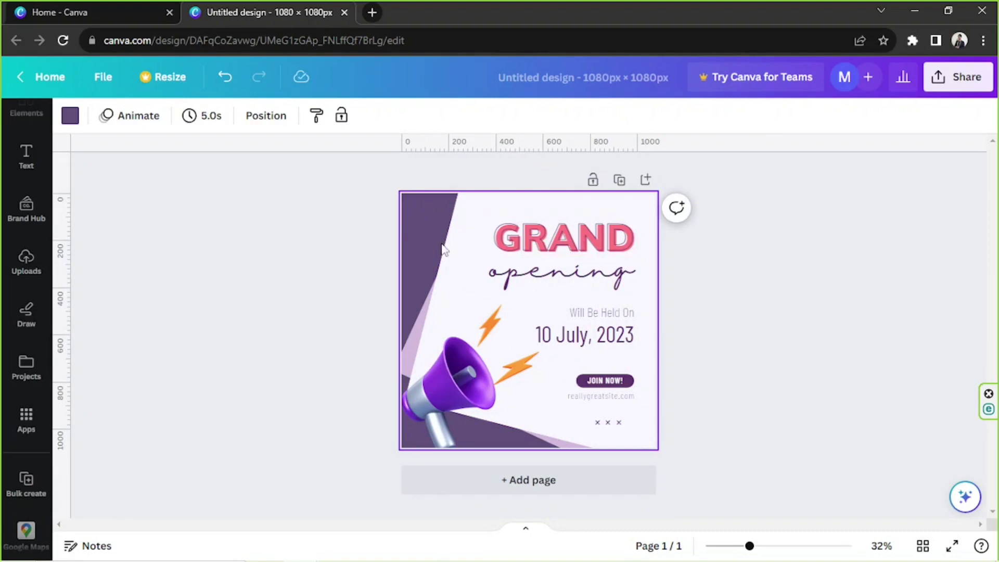
left_click(441, 311)
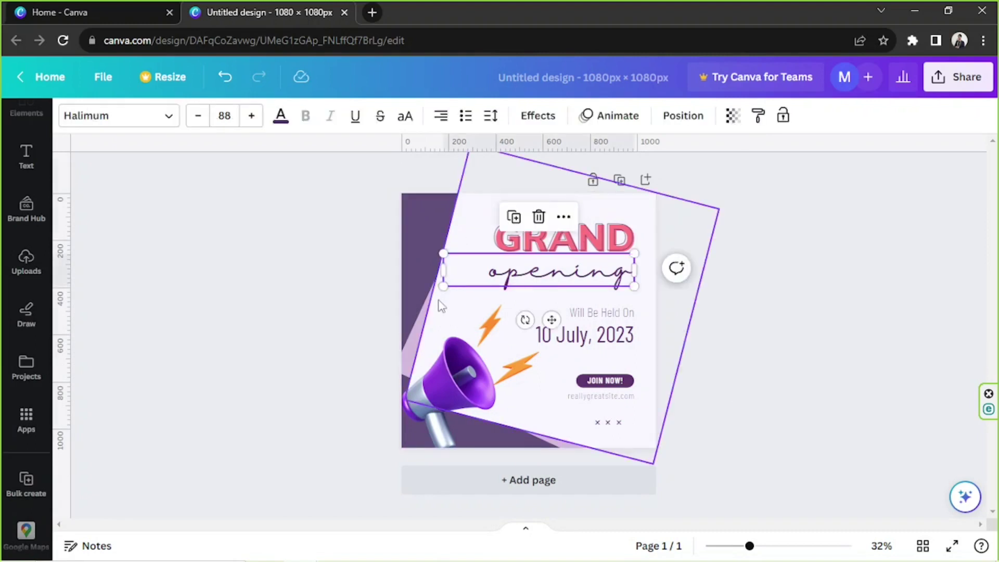
left_click_drag(443, 313, 573, 309)
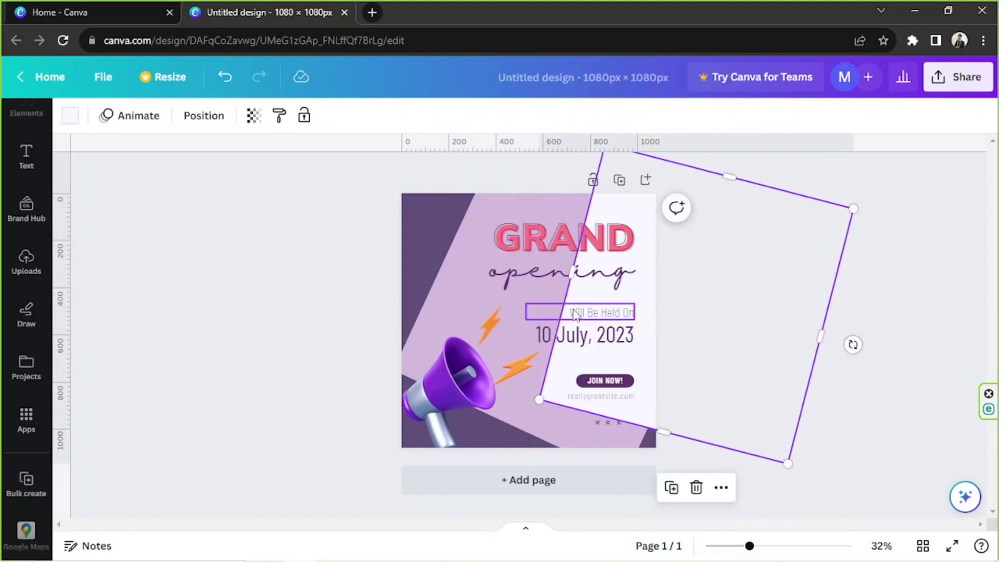
key("ctrl+z")
key("ctrl+z")
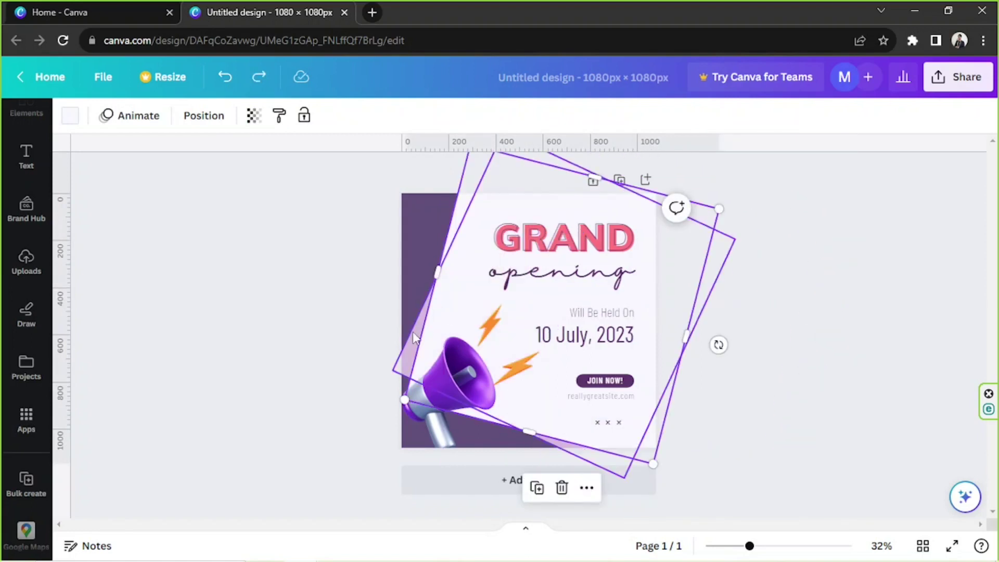
left_click(420, 272)
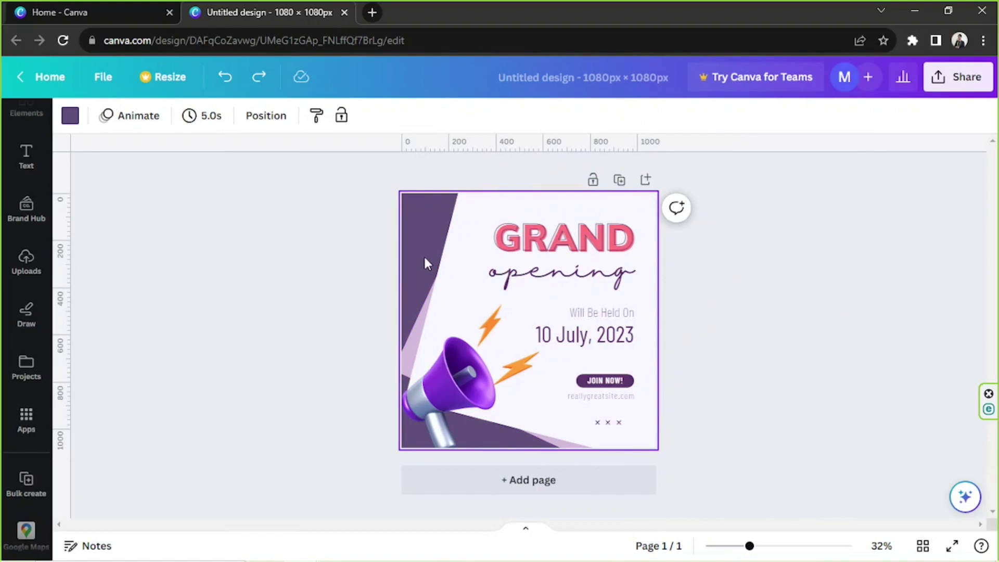
Step: Recolor the large rotated white shape to a light cream using a new custom color
left_click(642, 214)
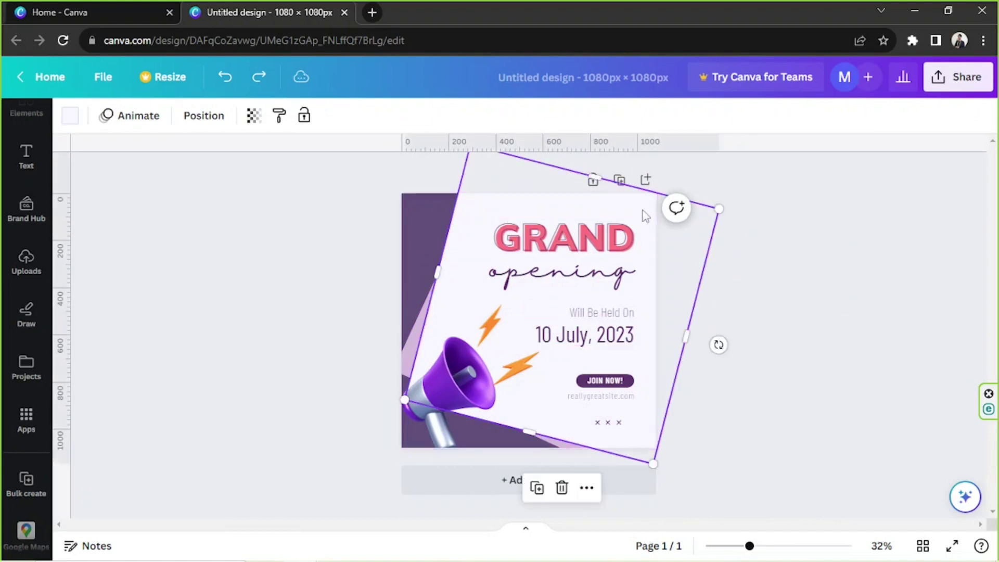
left_click(70, 115)
left_click(85, 204)
left_click(99, 361)
left_click(105, 284)
left_click(250, 346)
Step: Recolor the purple page background dark brown and the lilac shape behind the cream one tan
left_click(85, 205)
left_click_drag(129, 286, 223, 335)
left_click(544, 233)
left_click(85, 204)
left_click(888, 371)
left_click(893, 329)
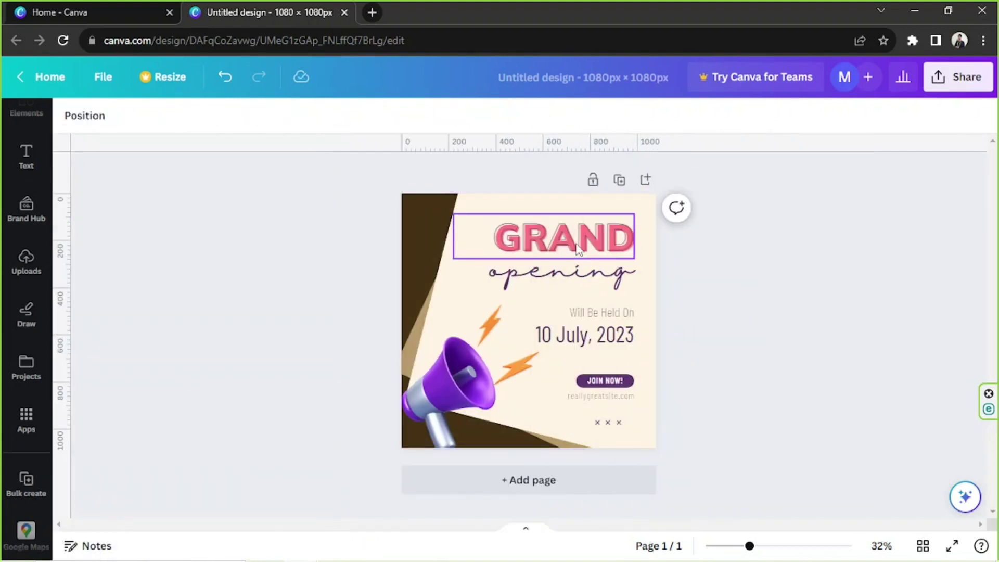
Step: Try narrowing the GRAND text box from its left side, and undo the change
left_click(457, 239)
left_click_drag(457, 241, 497, 262)
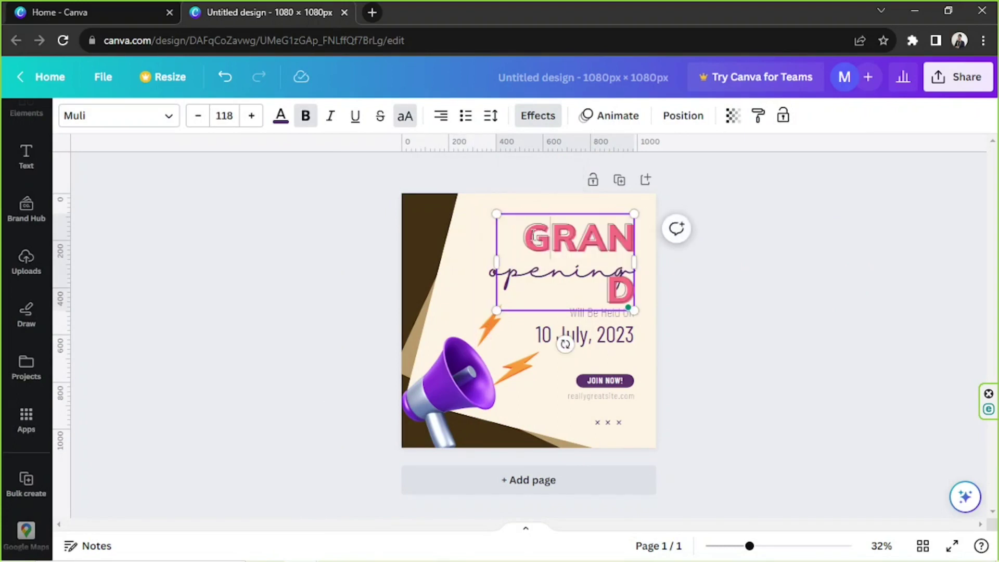
key("ctrl+z")
Step: Remove the Splice effect from the GRAND heading by setting its effect style to None
double_click(532, 236)
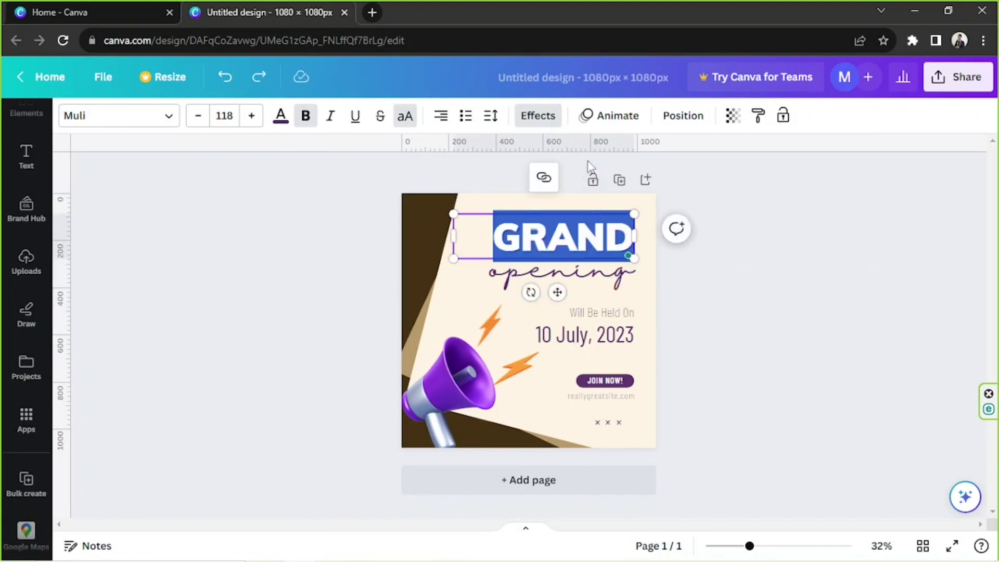
left_click(538, 117)
left_click(110, 218)
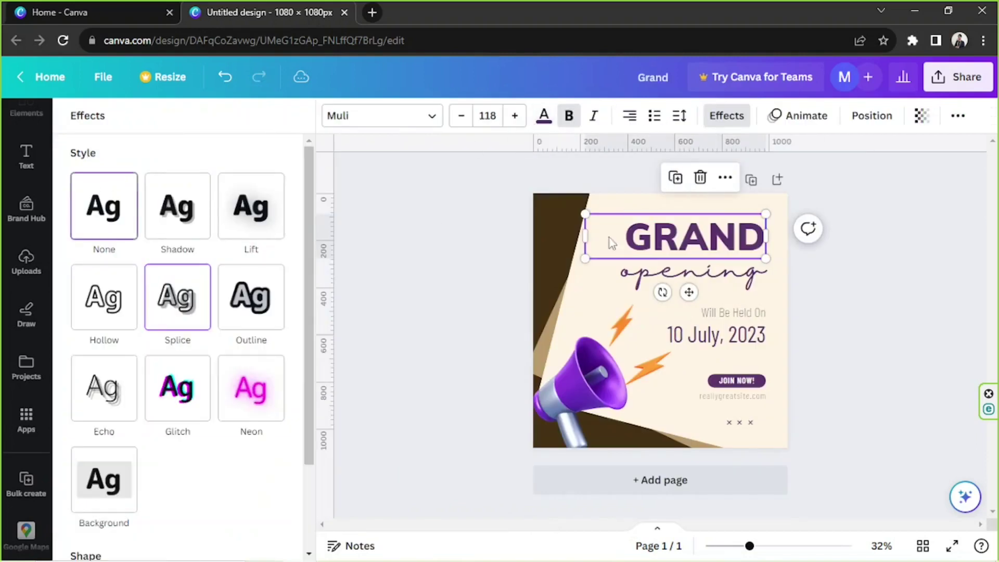
Step: Narrow the GRAND text box from its left side so it fits closely around the word on one line
left_click(694, 237)
double_click(582, 229)
left_click_drag(451, 236, 490, 235)
left_click(854, 313)
Step: Try a font from the Cartoon fonts on the GRAND heading, and undo the change
left_click(558, 247)
left_click(553, 238)
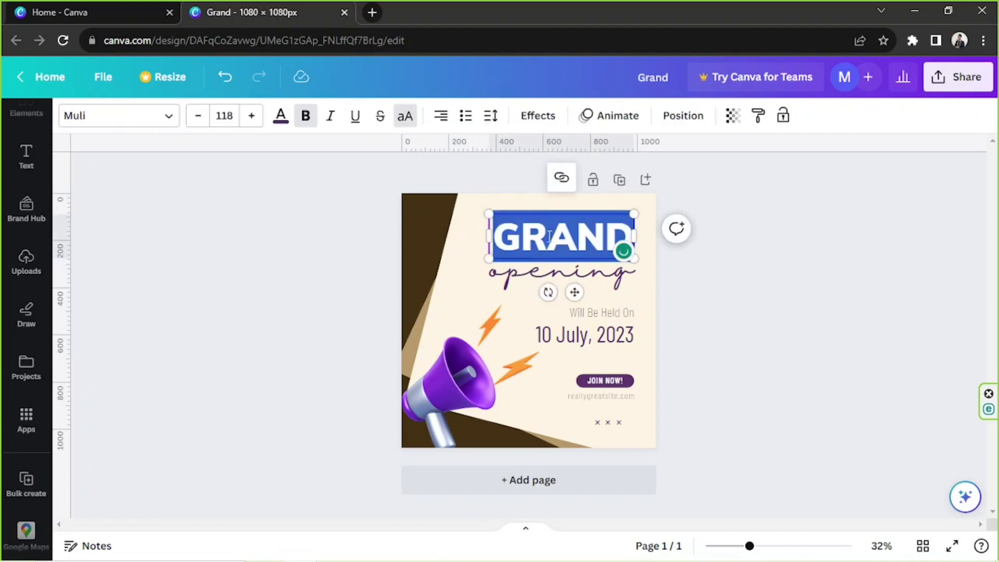
left_click(134, 121)
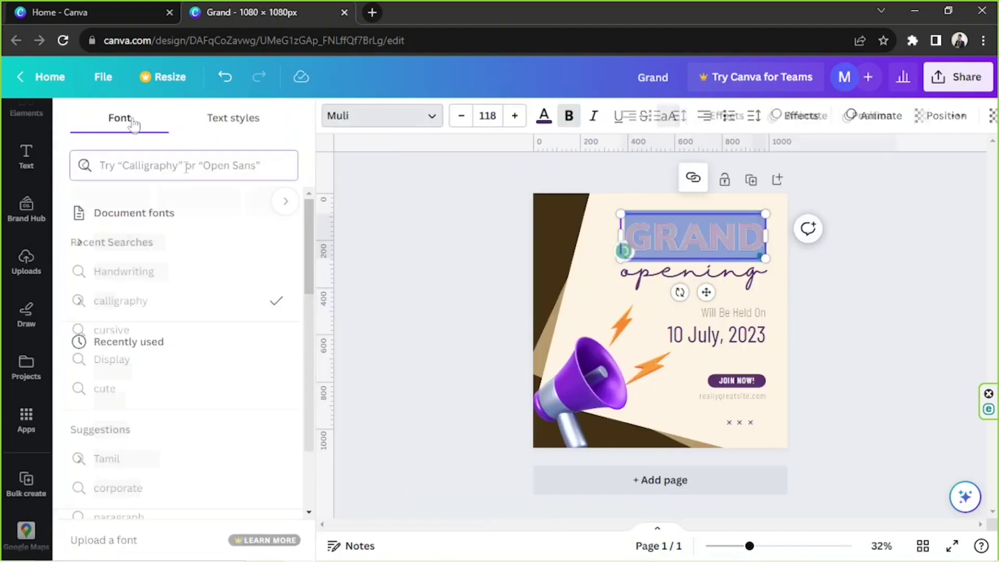
left_click(281, 208)
left_click(208, 270)
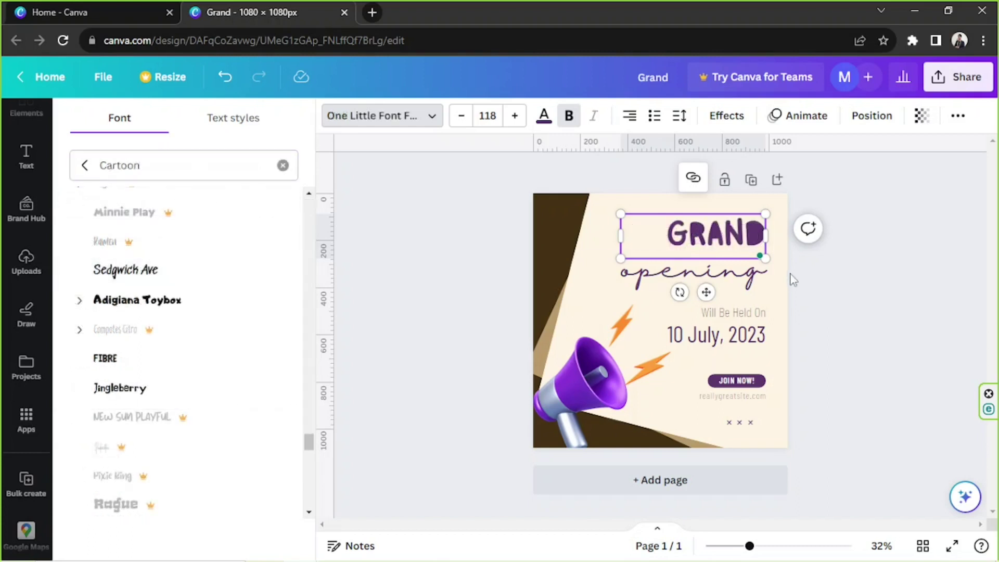
left_click(85, 166)
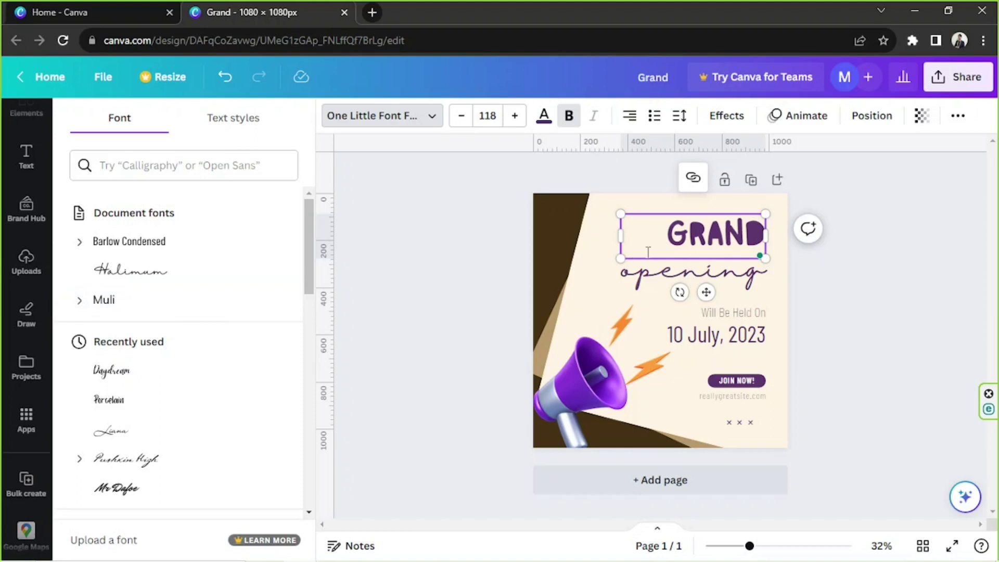
key("ctrl+z")
key("ctrl+z")
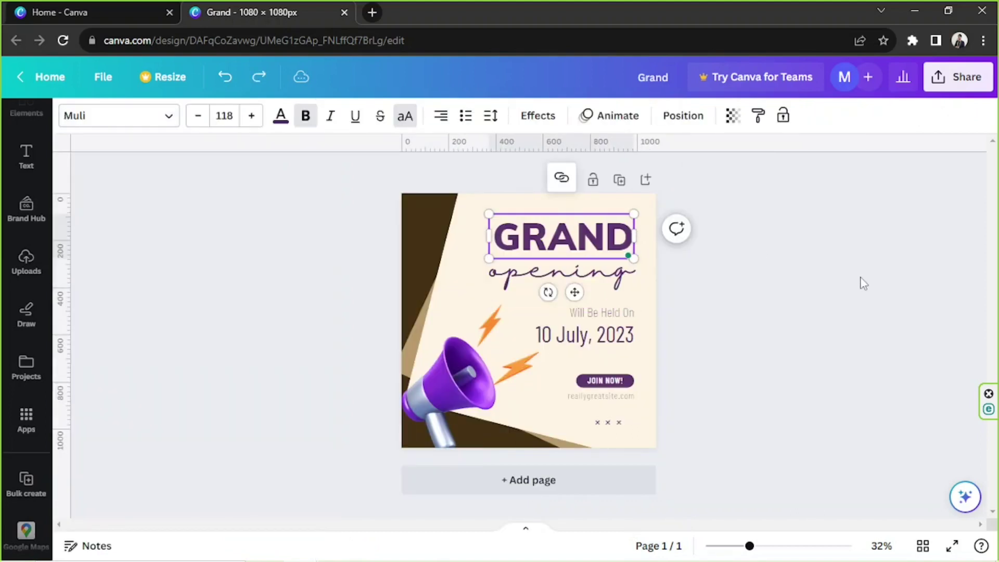
Step: Recolor the GRAND heading with the dark grayish-brown brand color
left_click(604, 237)
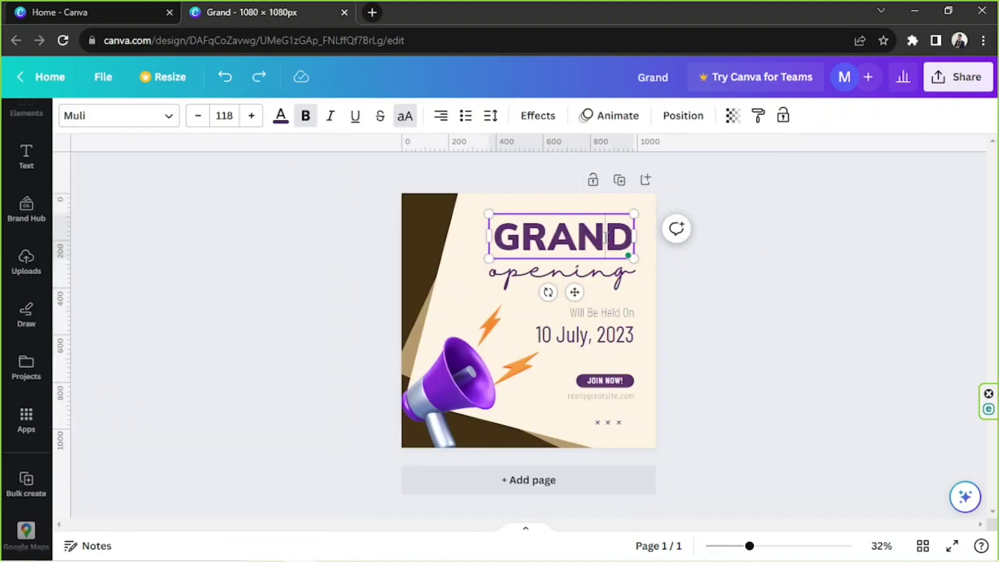
key("ctrl+a")
left_click(281, 120)
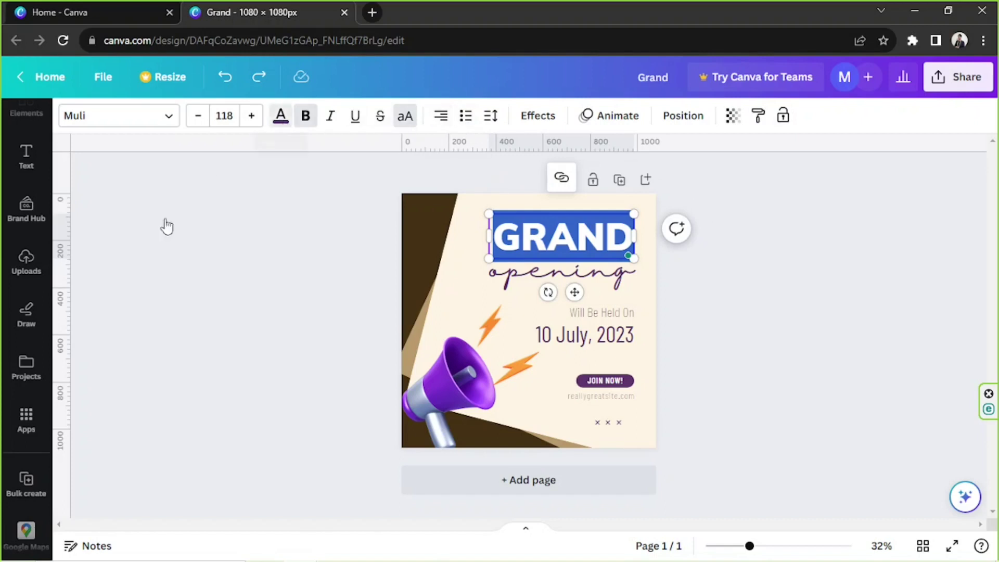
left_click(164, 314)
key("Escape")
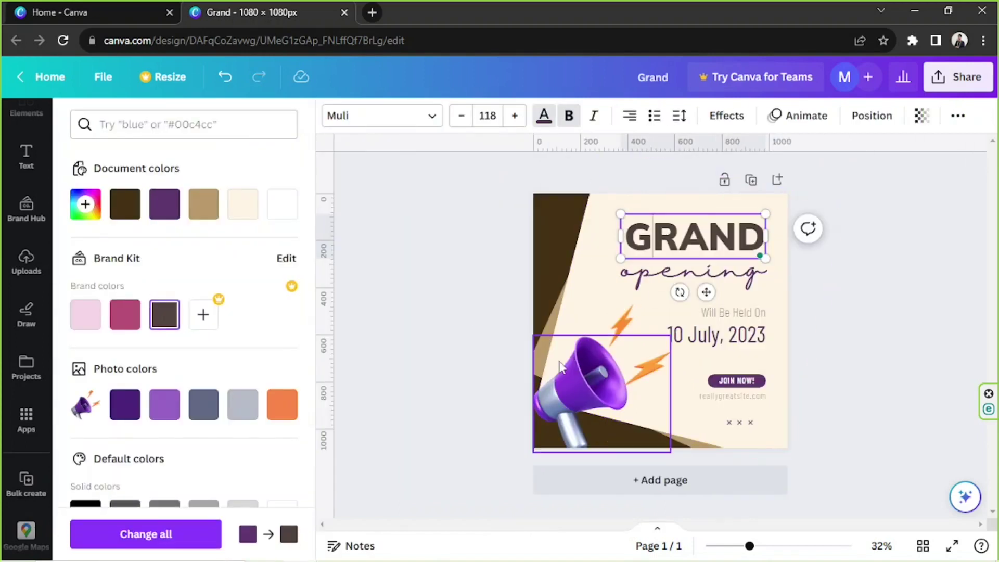
key("Escape")
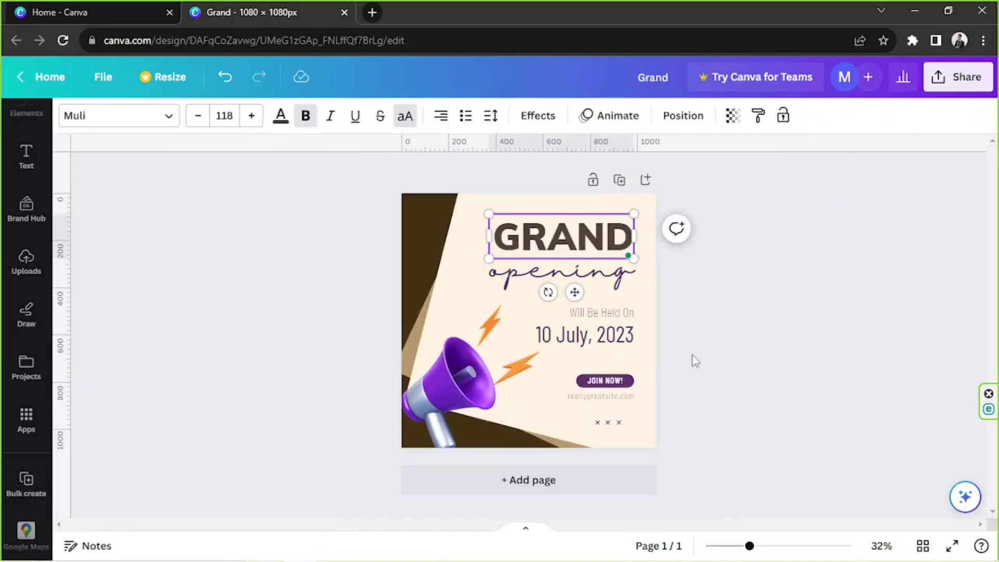
Step: Recolor the word opening dark brown and the GRAND heading tan, using the document colors
left_click(587, 284)
left_click(282, 116)
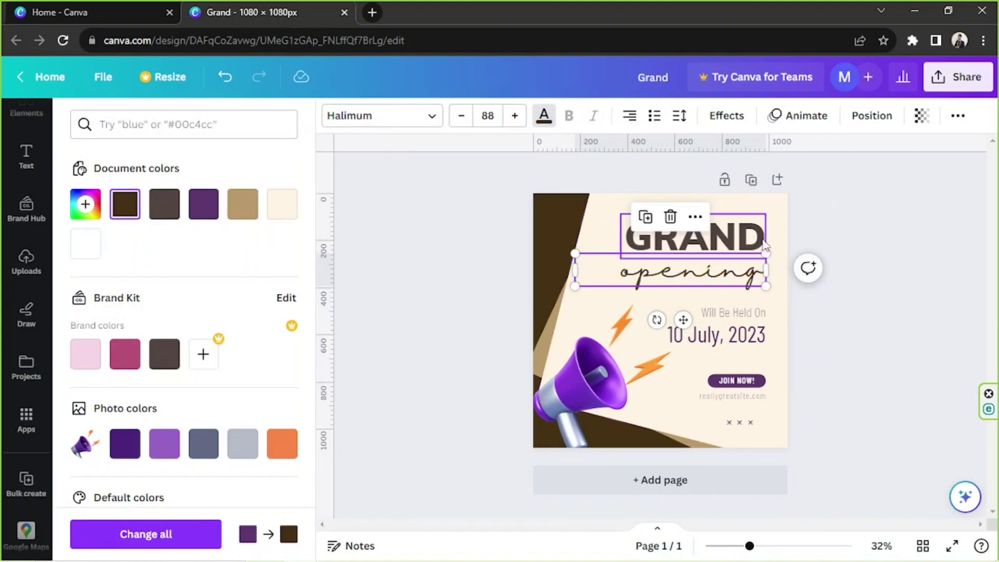
left_click(695, 237)
left_click(231, 221)
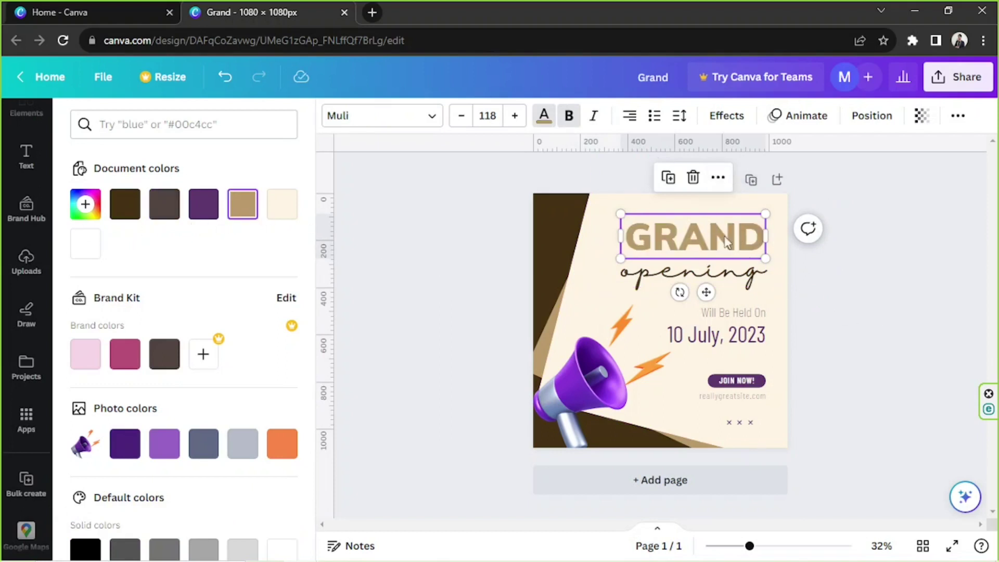
Step: Add a Shadow effect to the GRAND heading in dark brown with its transparency set to 75
left_click(737, 122)
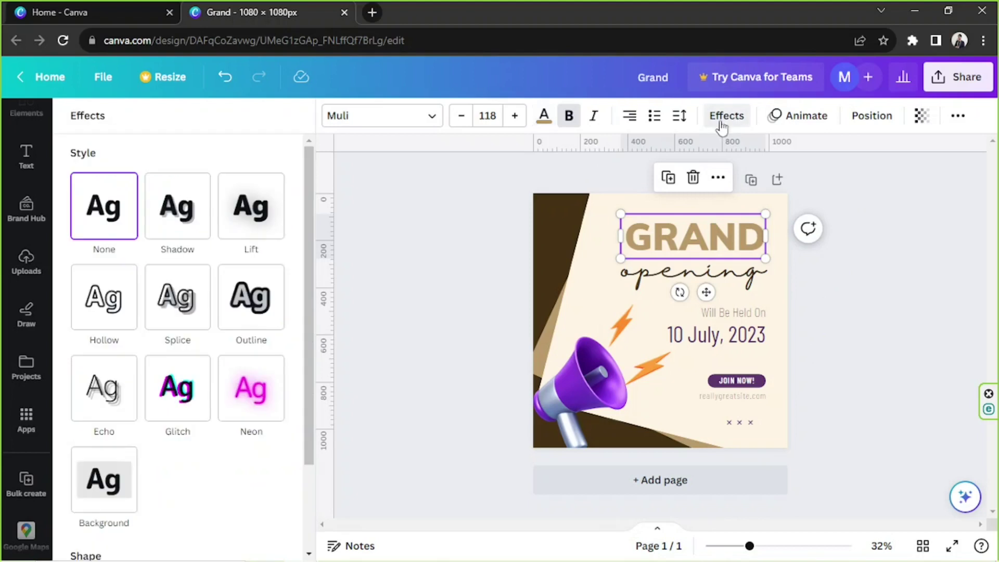
left_click(201, 223)
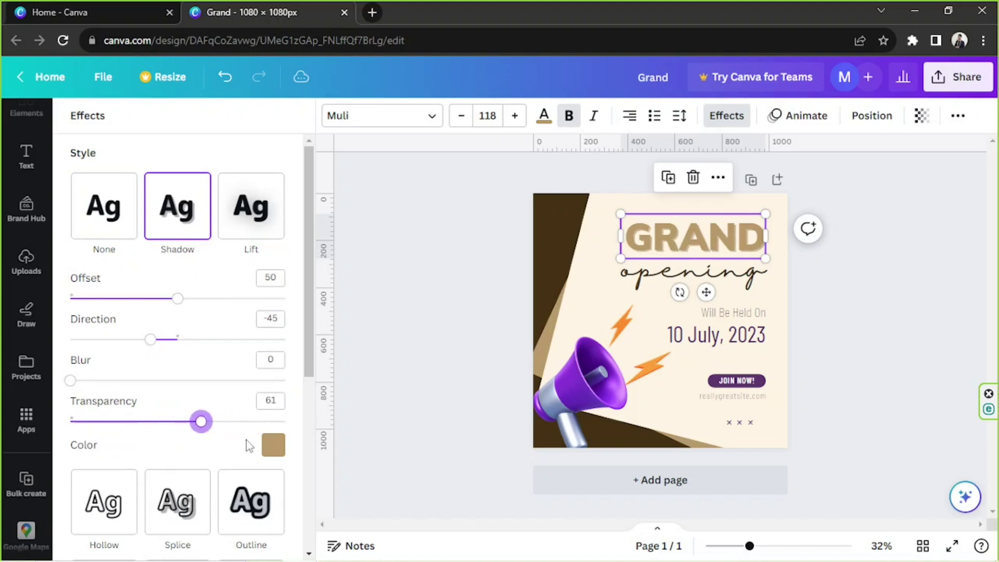
left_click(274, 445)
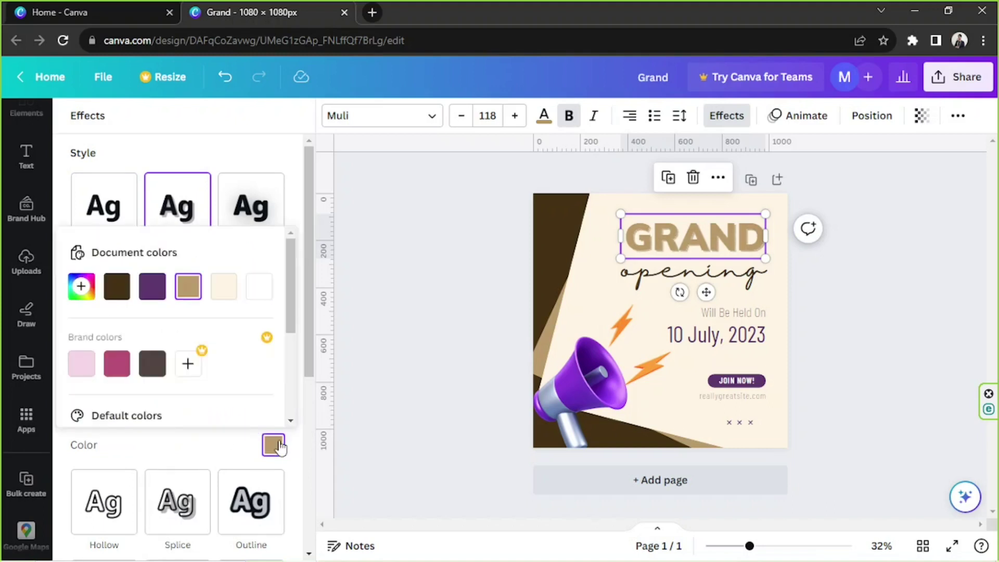
left_click(123, 296)
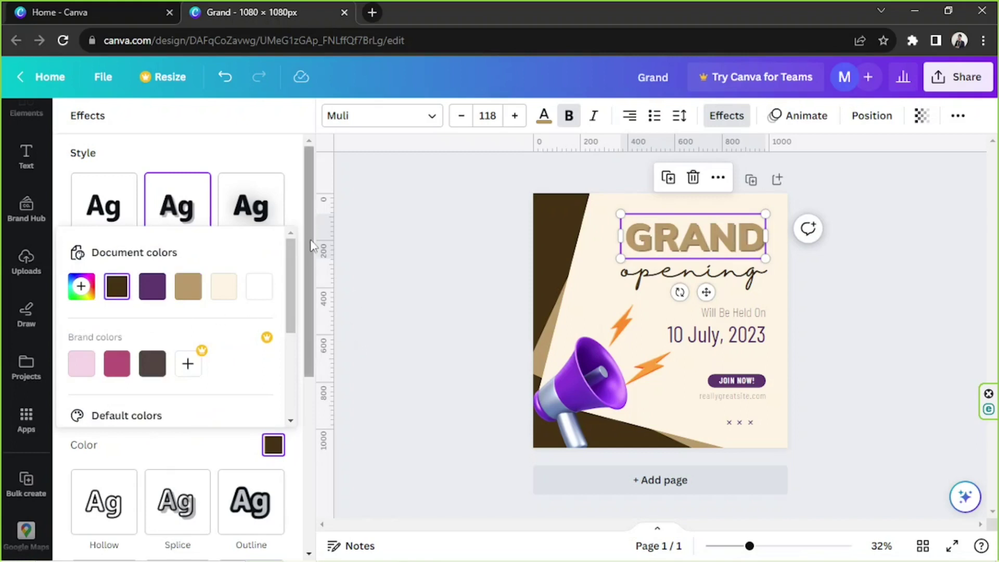
left_click(311, 249)
left_click(232, 422)
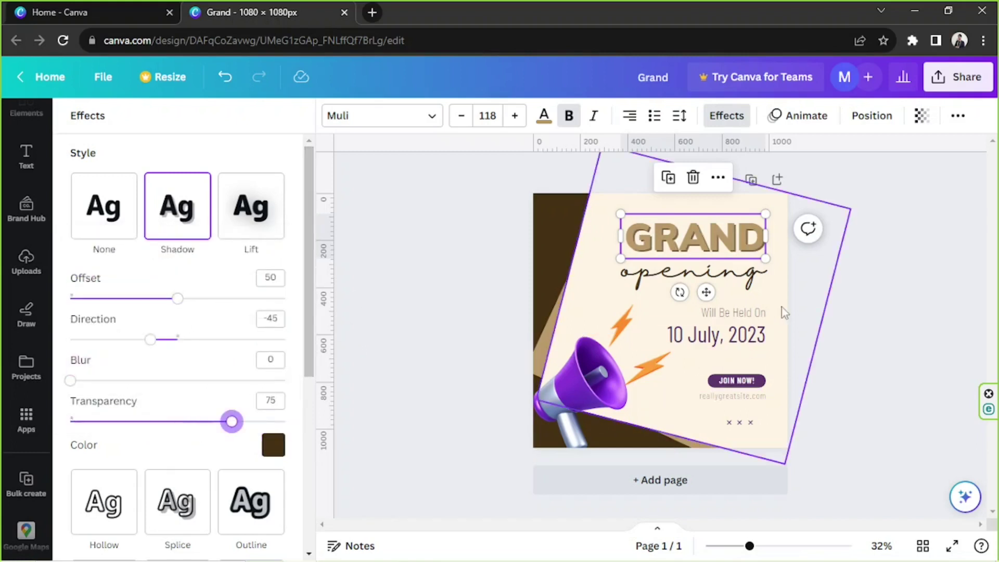
left_click(809, 298)
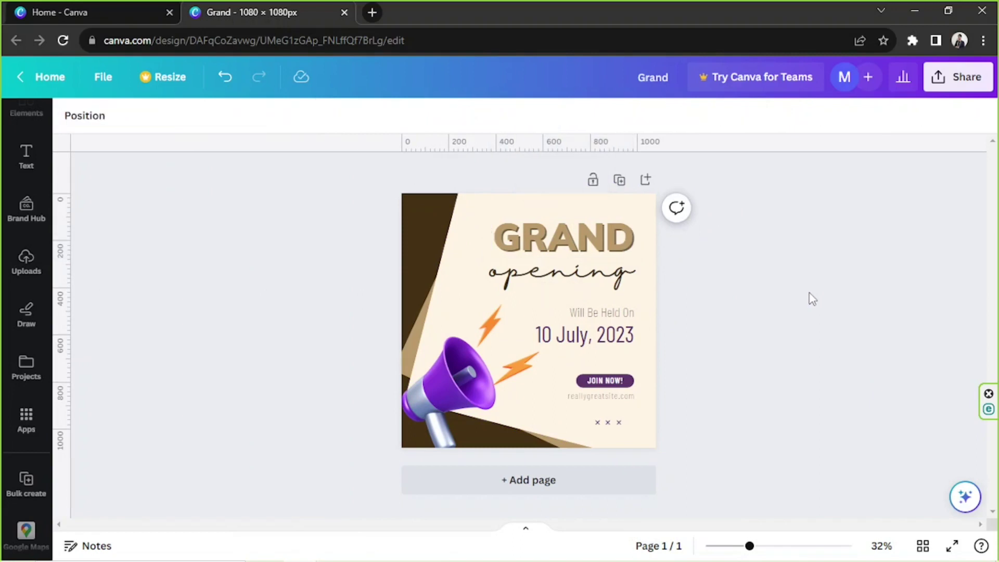
Step: Delete the purple megaphone image and the remaining orange lightning bolt from the page
left_click(413, 417)
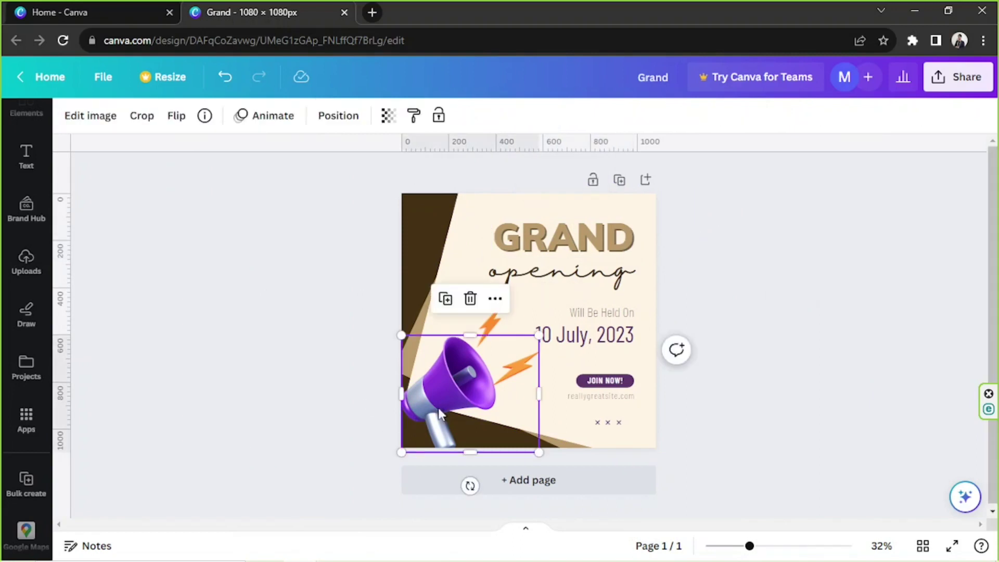
mouse_move(463, 392)
left_mouse_down()
mouse_move(490, 387)
mouse_move(426, 396)
mouse_move(428, 430)
mouse_move(453, 384)
left_mouse_up()
left_click(461, 285)
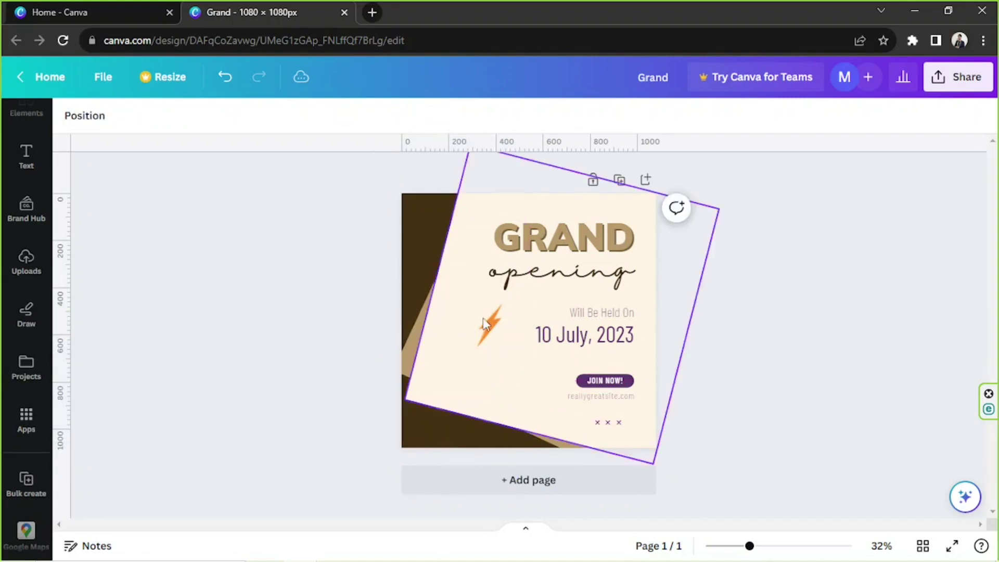
left_click(488, 323)
left_click(489, 268)
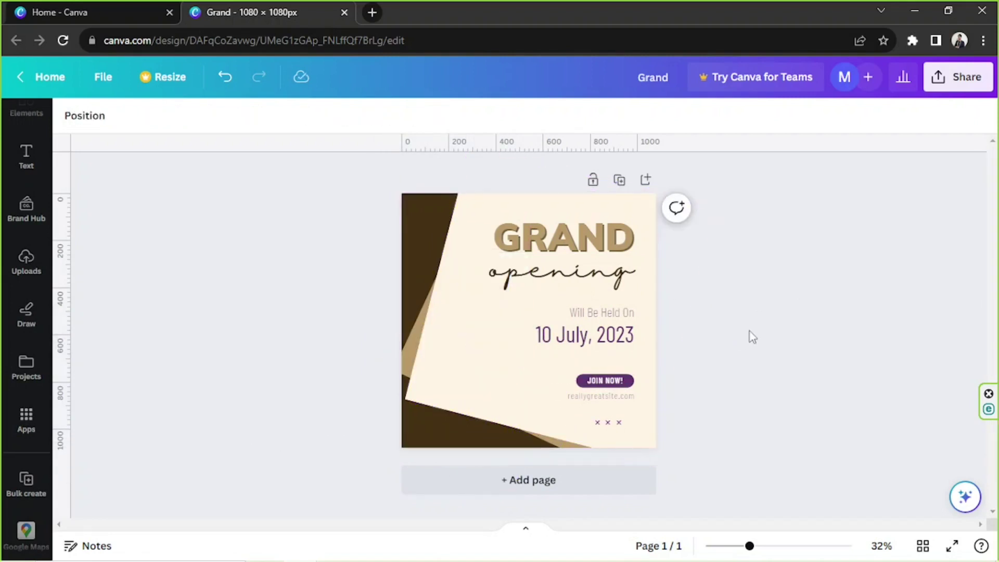
Step: Search the elements for megaphone and look through the graphics results for a replacement illustration
left_click(29, 164)
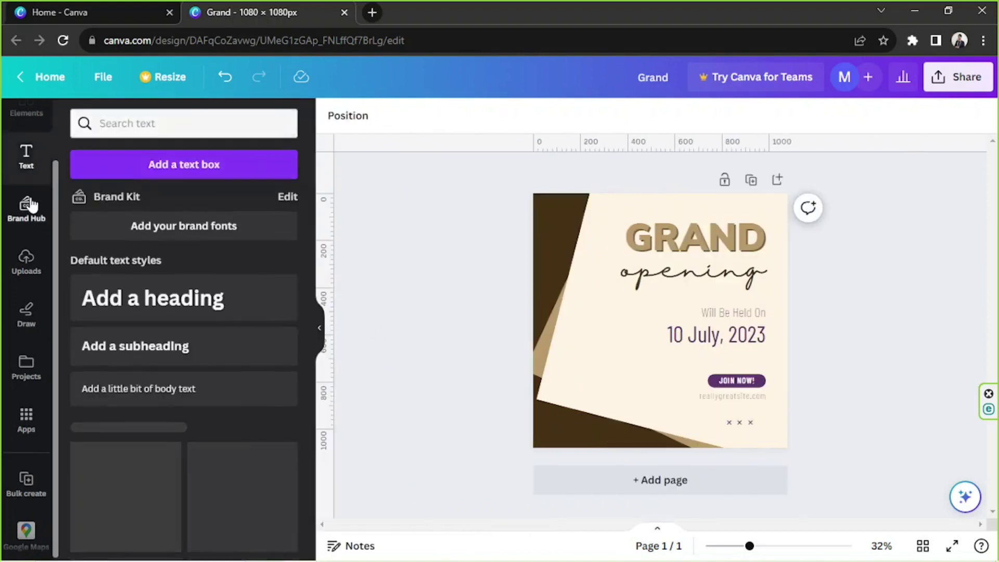
left_click(25, 211)
scroll(25, 211, "up", 2)
left_click(26, 175)
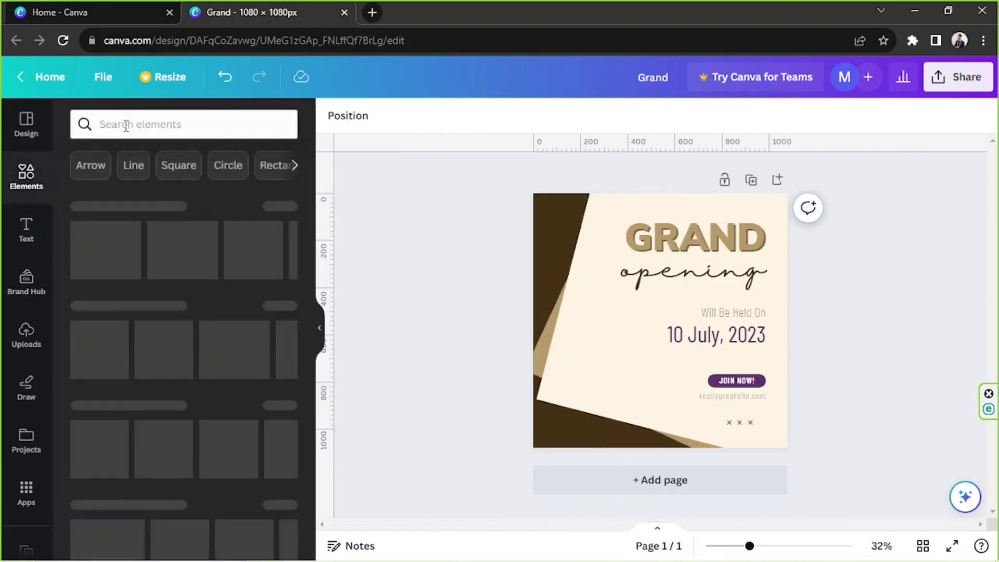
left_click(130, 123)
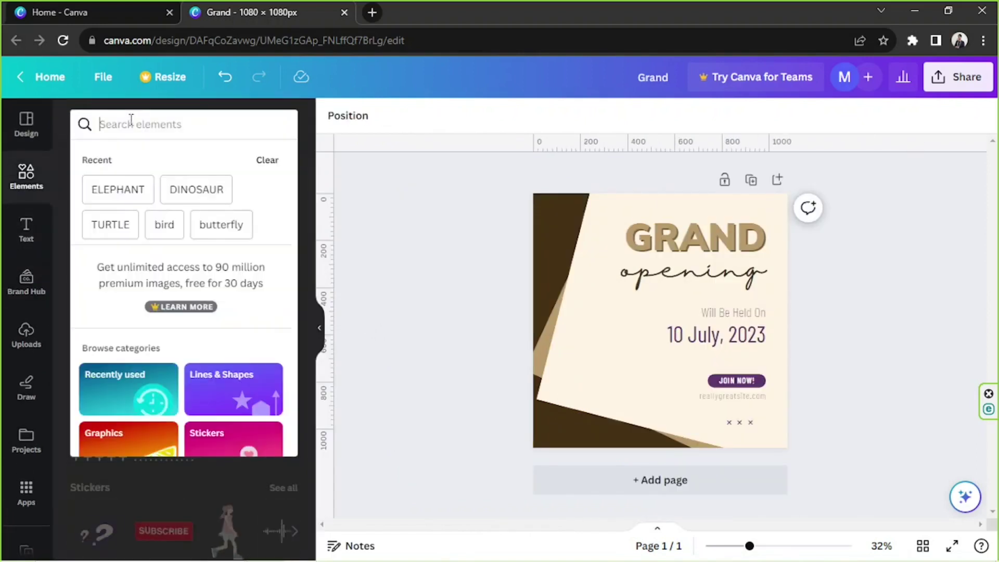
type("megaphone")
key("Return")
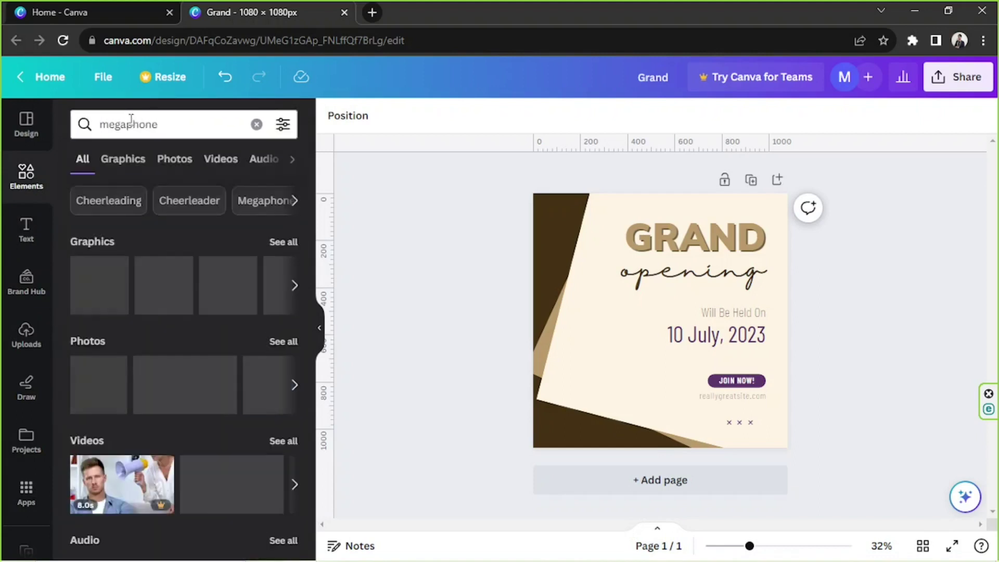
left_click(123, 159)
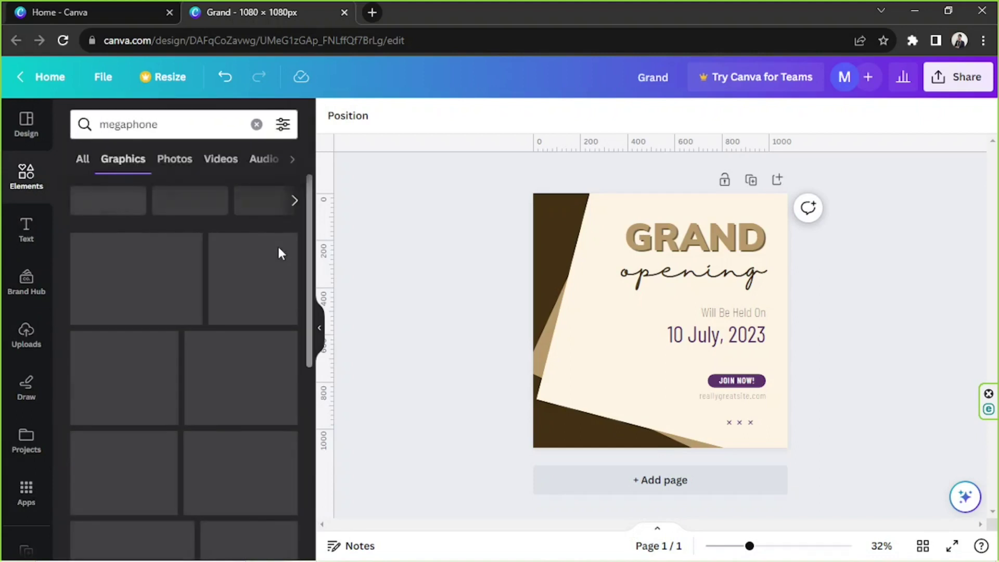
scroll(270, 261, "down", 2)
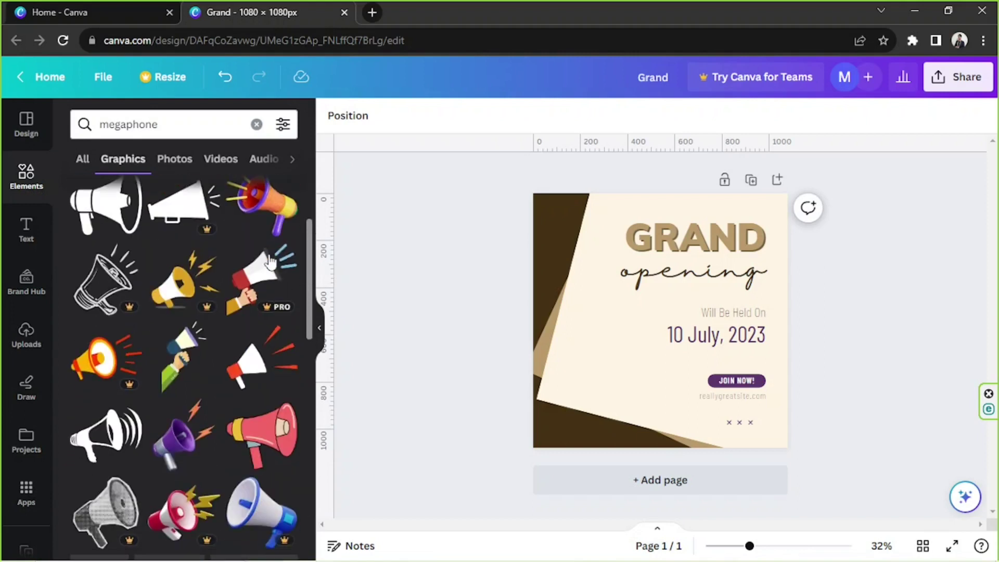
scroll(270, 260, "down", 4)
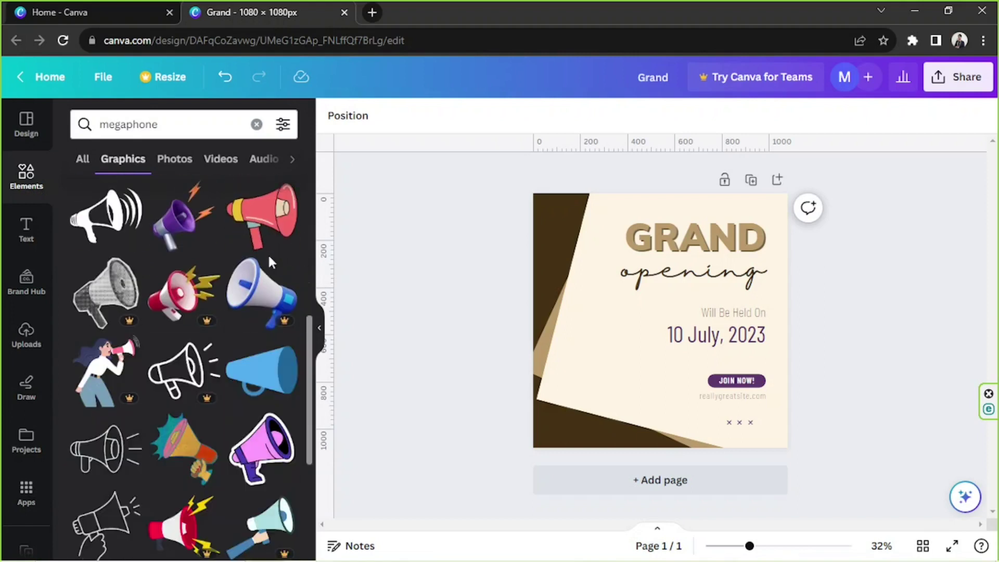
Step: Search the graphics for coffee and add the latte cup with heart foam art and a saucer
left_click(177, 125)
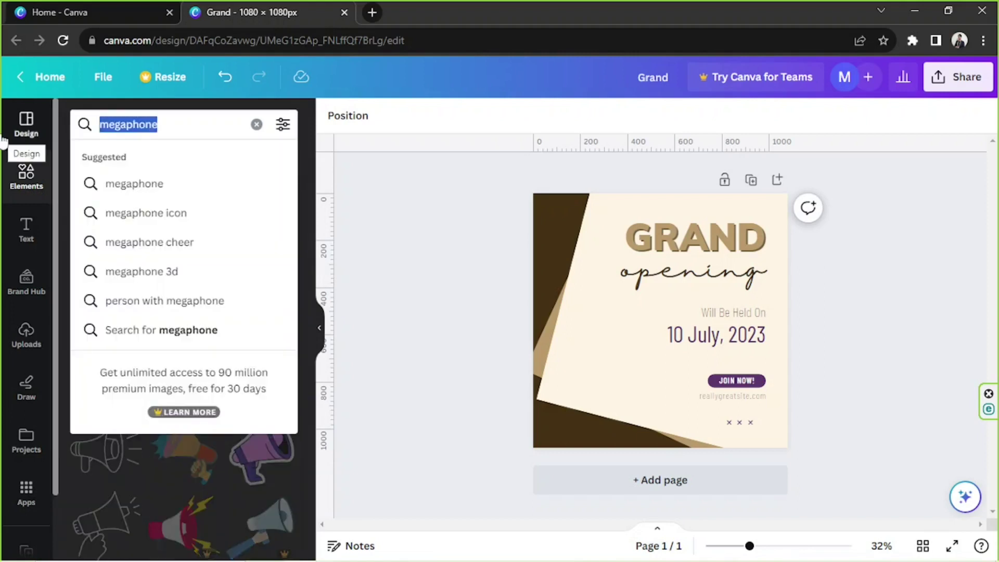
type("coffee")
key("Return")
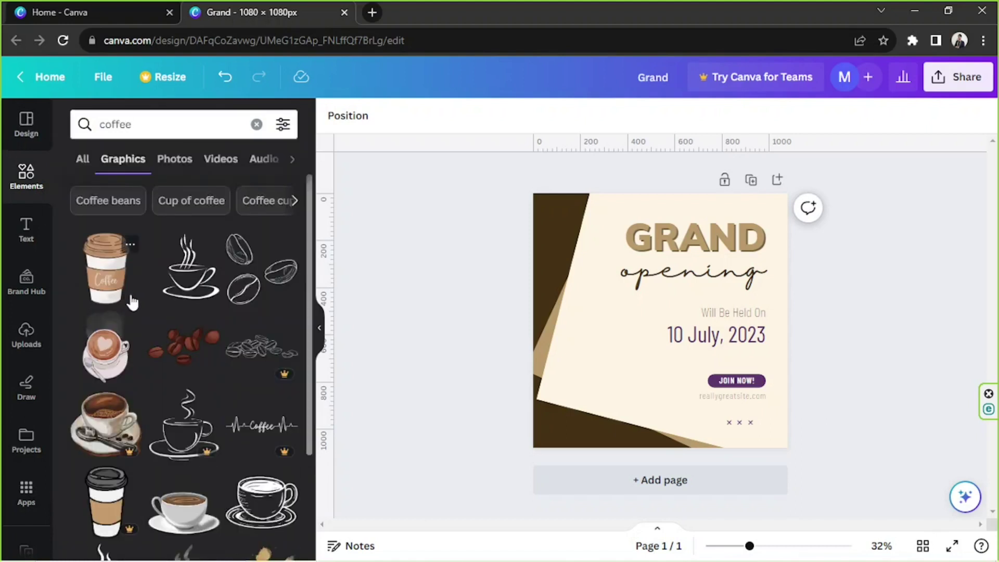
left_click(111, 358)
Step: Place the coffee cup in the page's lower-left area, enlarge it beside the date text, and undo the last enlargement
left_click_drag(720, 279, 642, 293)
left_click_drag(671, 236, 651, 268)
left_click_drag(592, 366, 599, 369)
mouse_move(658, 269)
left_mouse_down()
mouse_move(670, 245)
mouse_move(663, 252)
left_mouse_up()
left_click(859, 336)
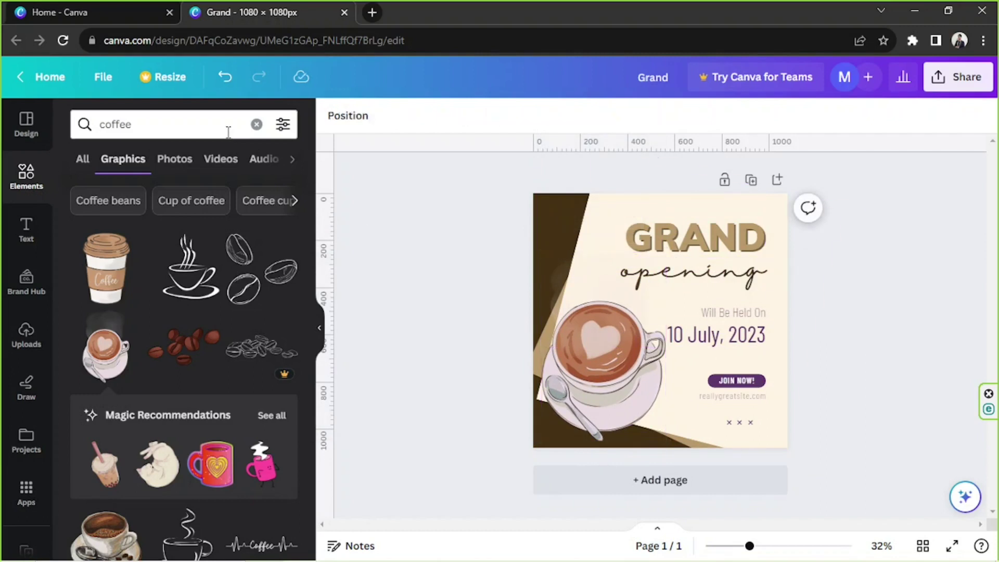
key("ctrl+z")
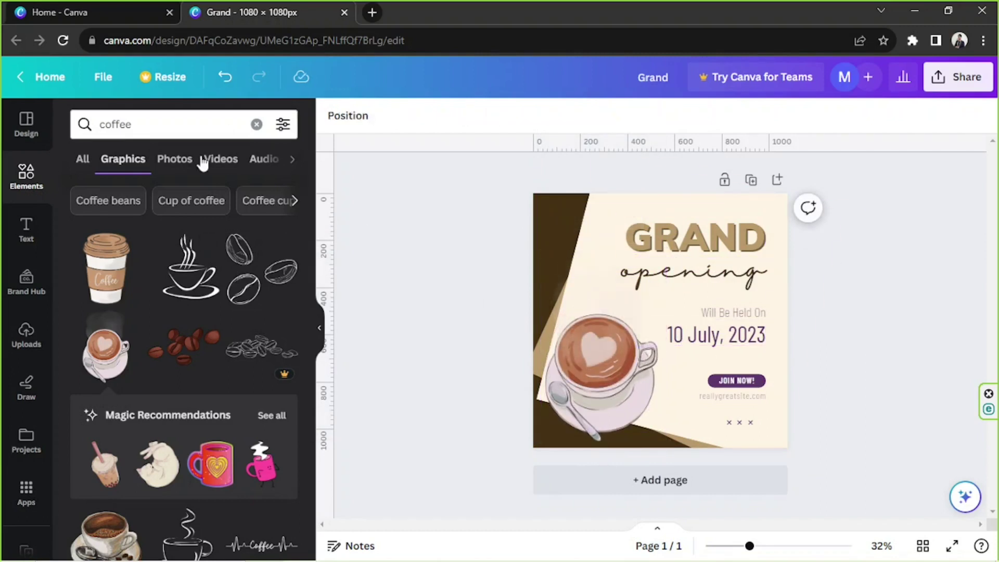
Step: Search the graphics for banner and add the yellow and pink bunting to the page
double_click(116, 124)
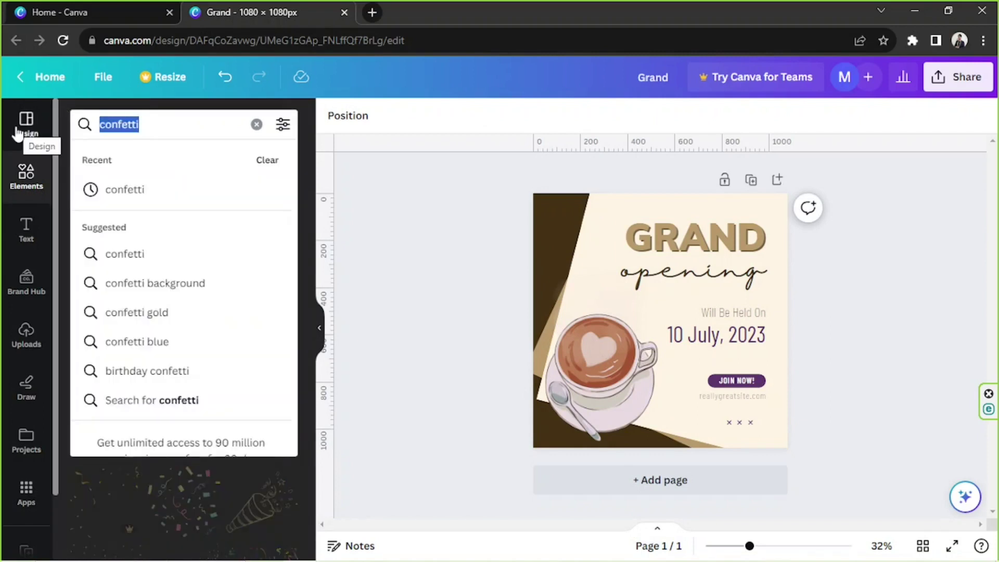
type("banner")
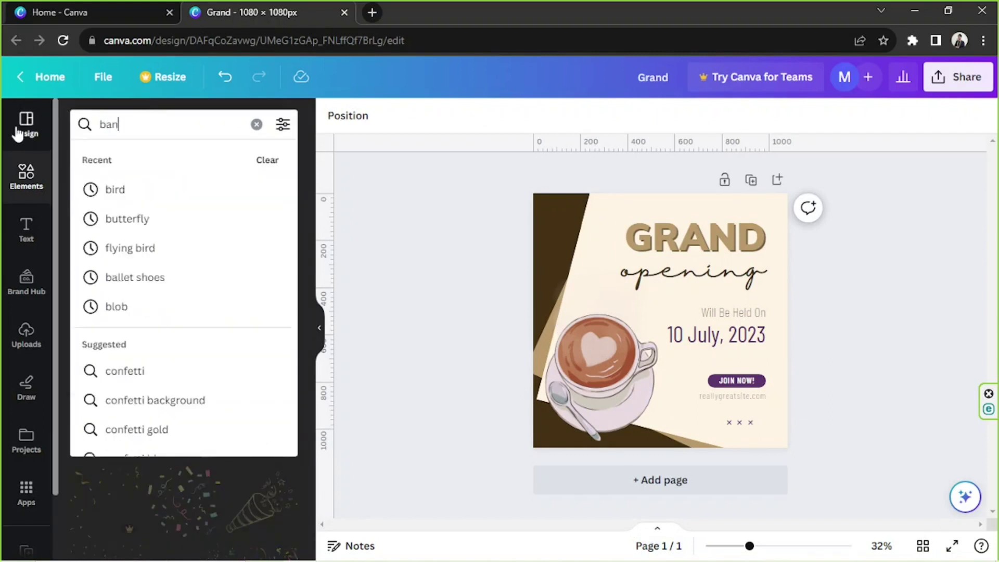
key("Return")
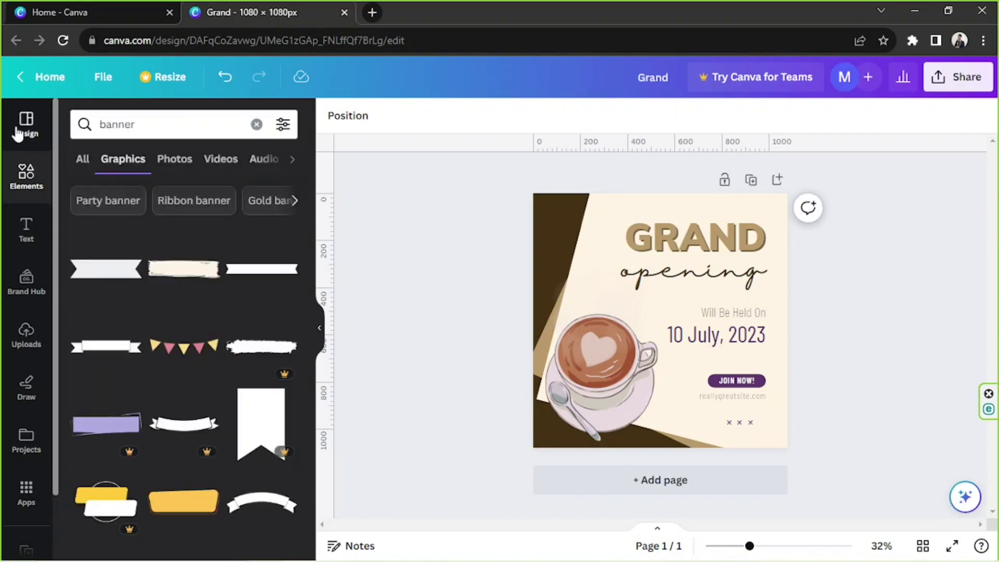
scroll(145, 270, "down", 15)
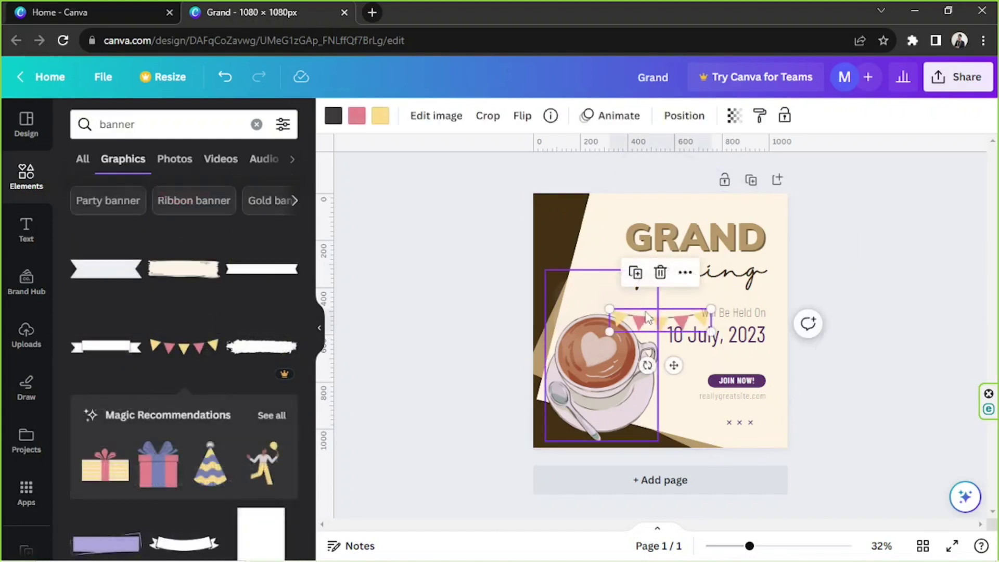
Step: Move the bunting to the page's upper-left corner, enlarge it and tilt it upward to the right
left_click_drag(624, 317, 559, 168)
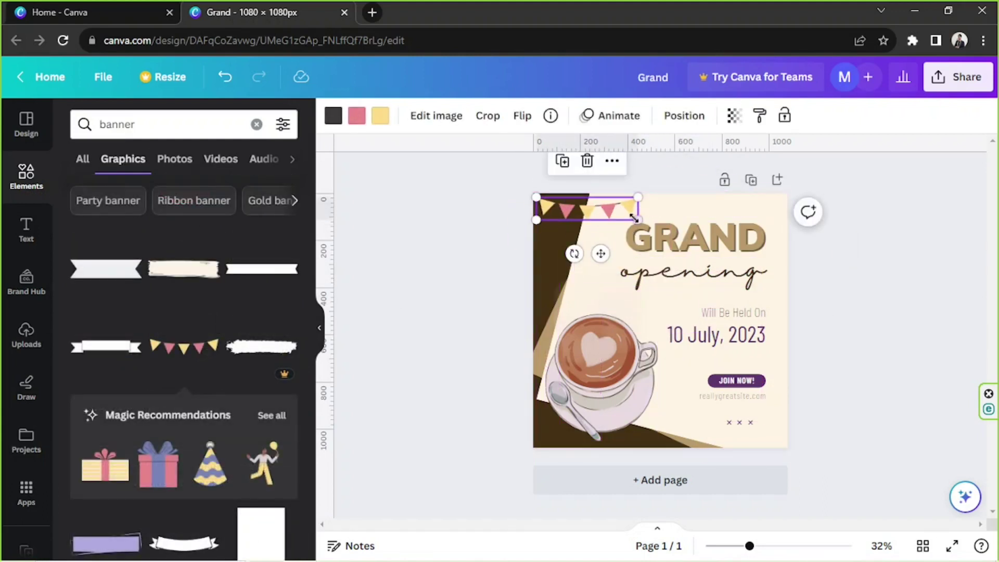
left_click_drag(657, 223, 721, 239)
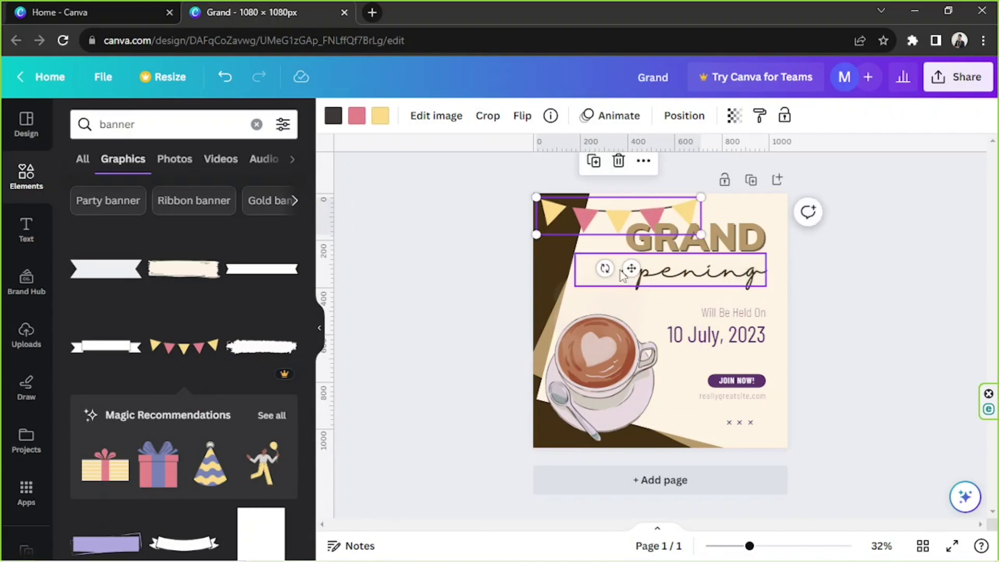
left_click_drag(605, 268, 622, 271)
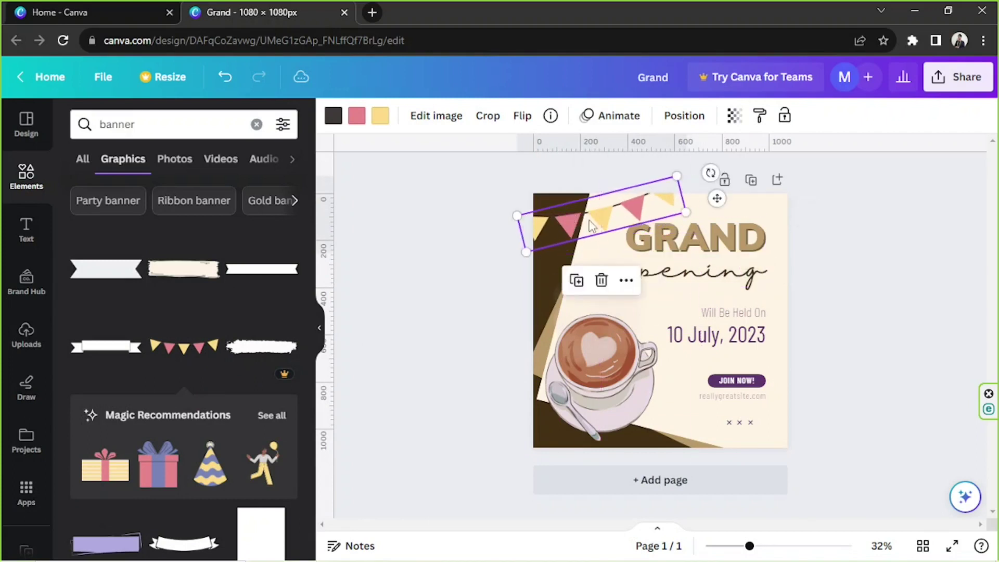
left_click(560, 260)
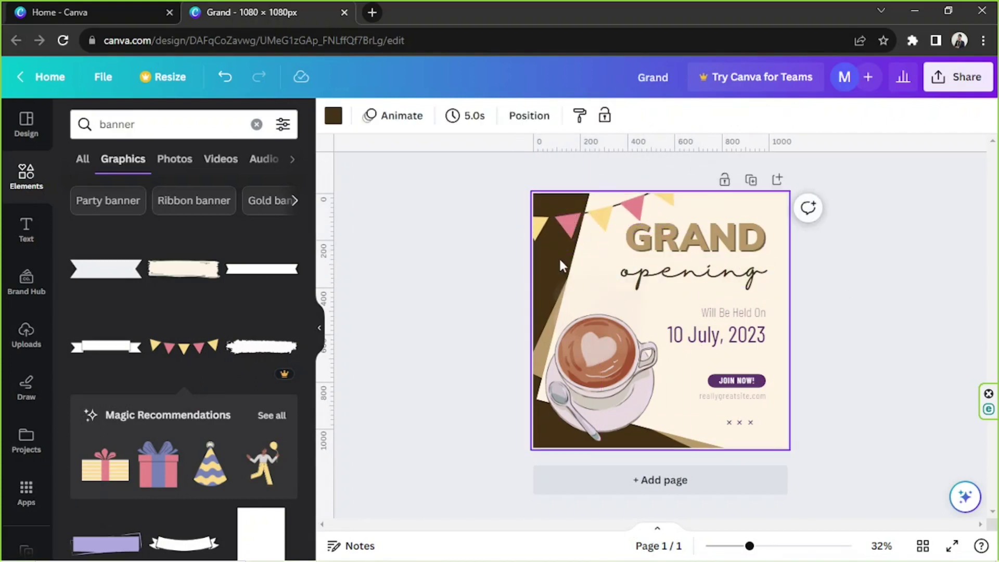
Step: Delete the cream background shape so the page is plain brown, and color the "opening" text white
left_click_drag(585, 296, 586, 261)
key("Delete")
left_click(672, 267)
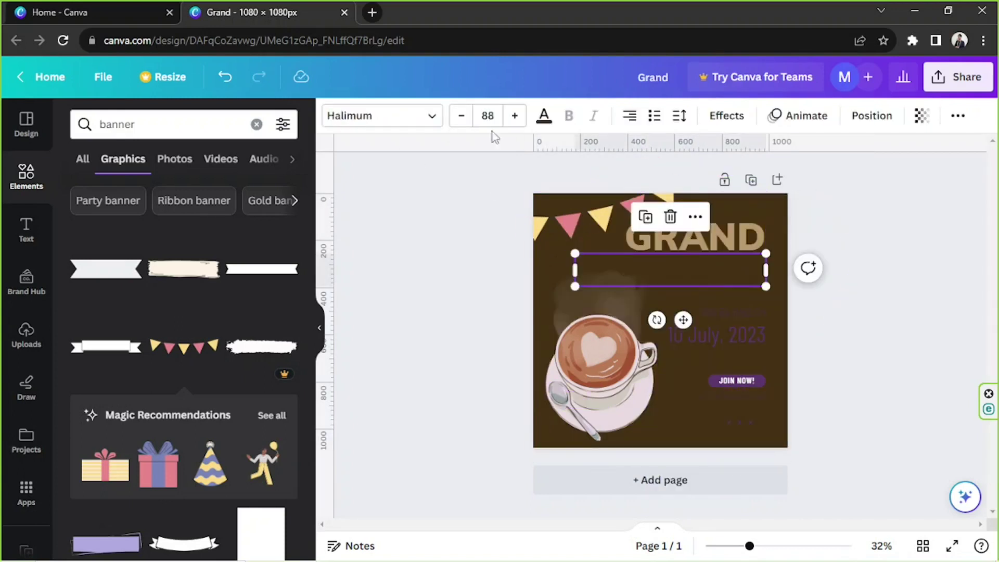
left_click(545, 125)
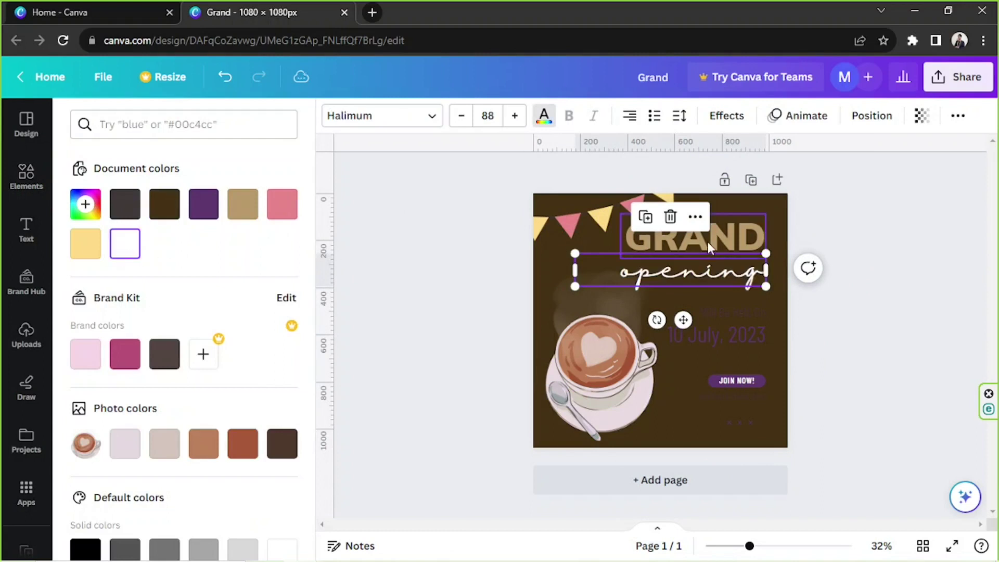
Step: Try yellow and brown tones on the GRAND heading and settle on a light tan text color
left_click(738, 242)
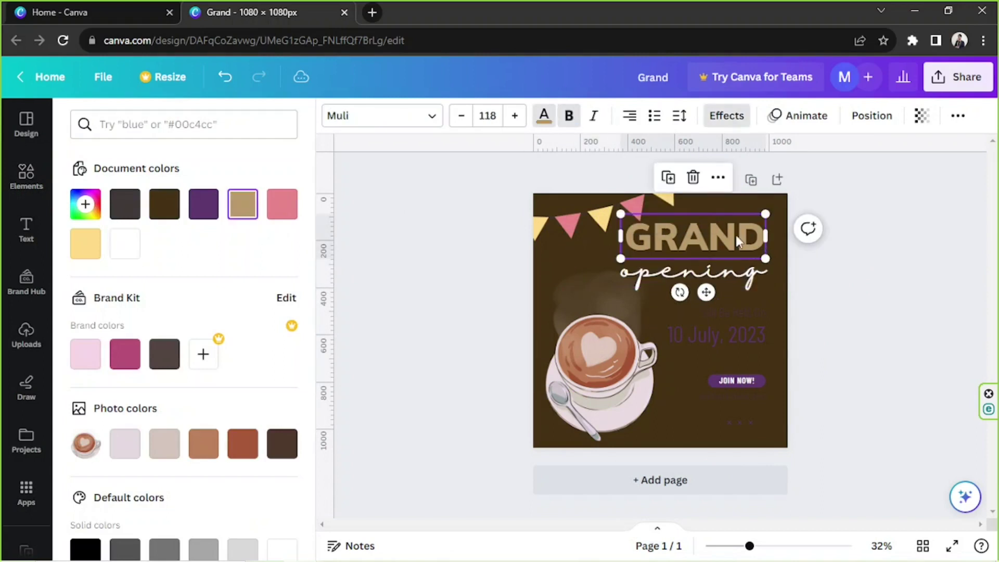
left_click(126, 245)
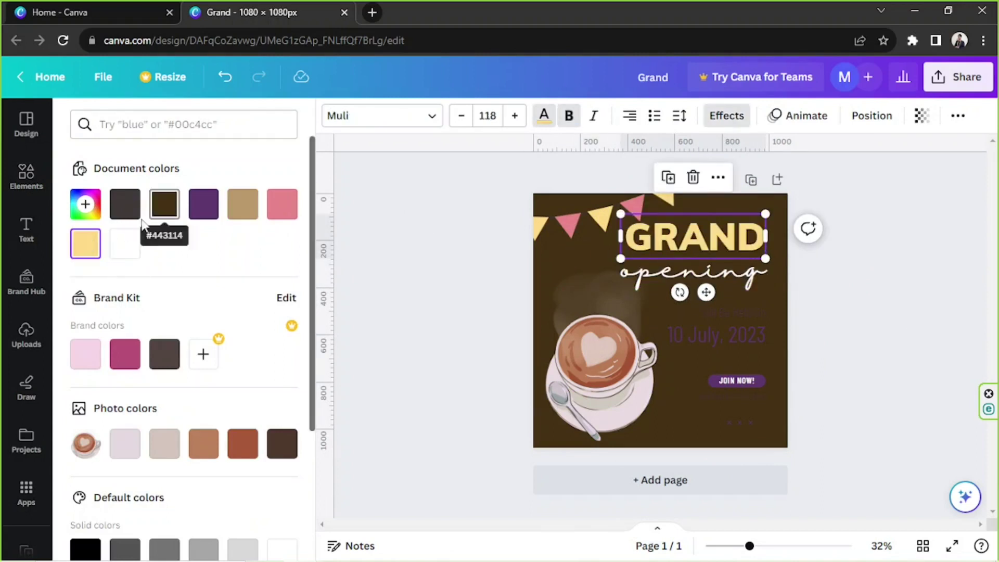
left_click(204, 443)
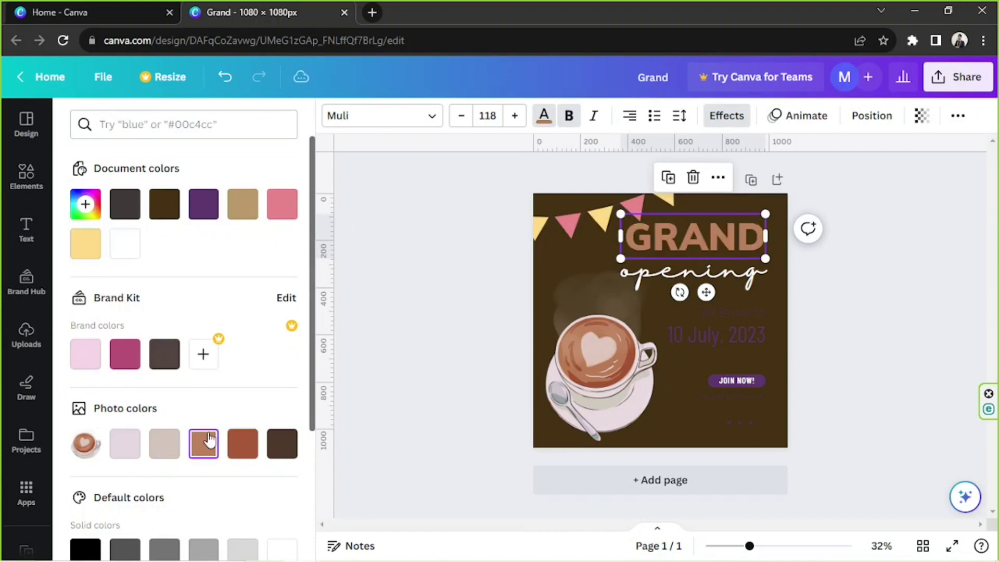
left_click(729, 119)
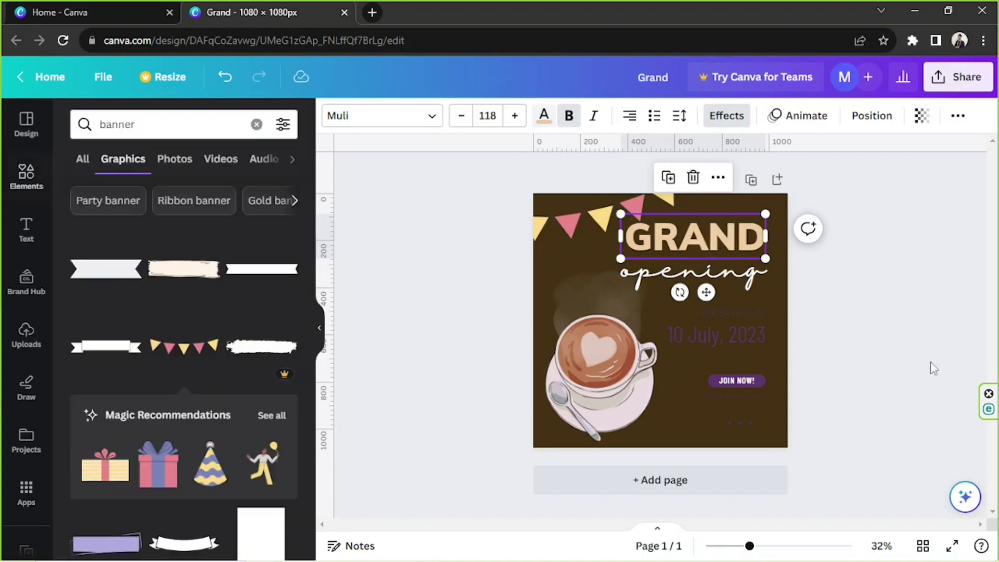
left_click(914, 364)
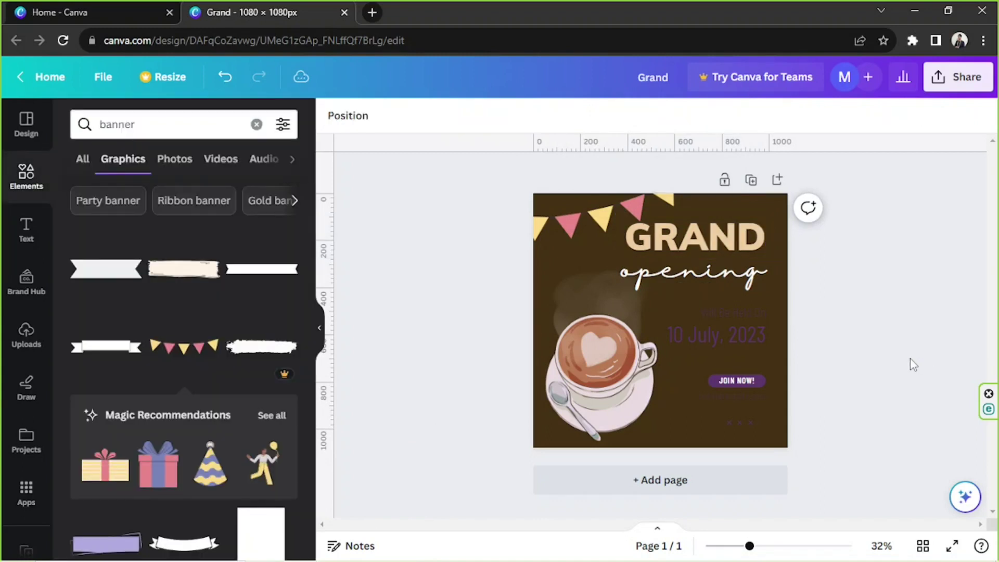
Step: Shift the "opening" text and the GRAND heading slightly down and toward the page's right edge
left_click_drag(728, 282, 732, 294)
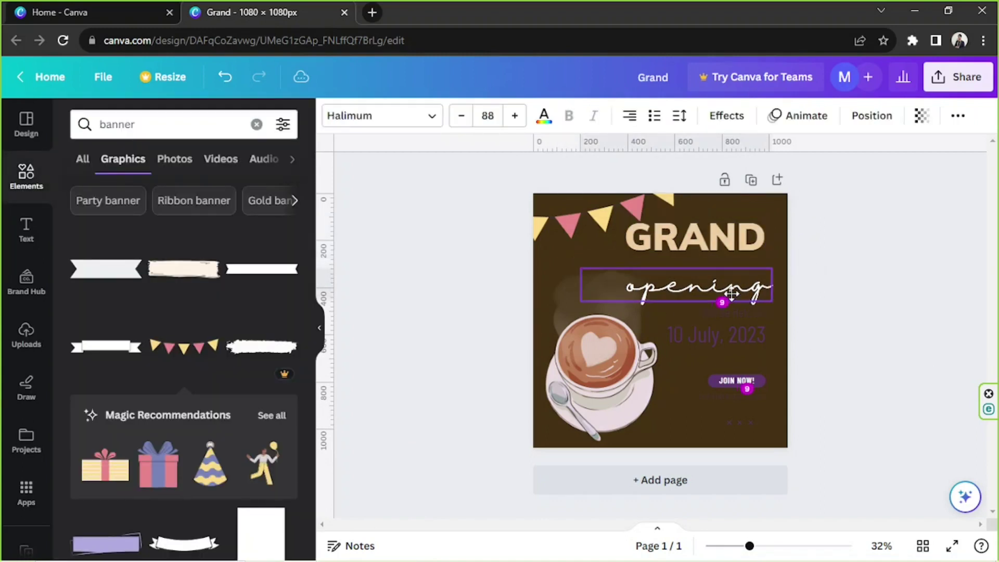
left_click_drag(741, 239, 740, 255)
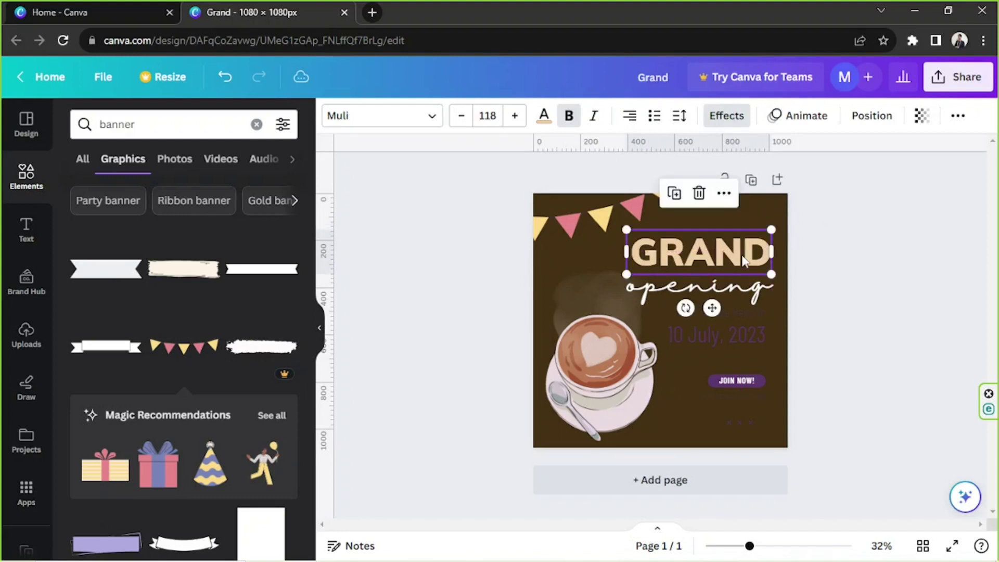
left_click(902, 334)
Step: Enlarge the bunting slightly and adjust its tilt and position across the page's upper-left corner
left_click(575, 216)
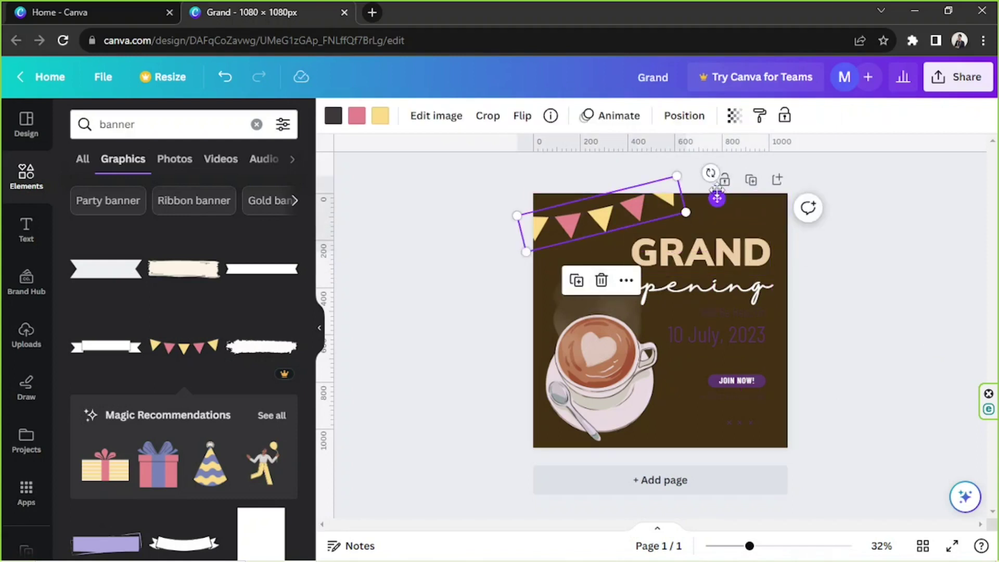
left_click_drag(526, 252, 509, 264)
left_click_drag(578, 238, 595, 241)
left_click_drag(732, 176, 745, 156)
left_click_drag(622, 224, 629, 218)
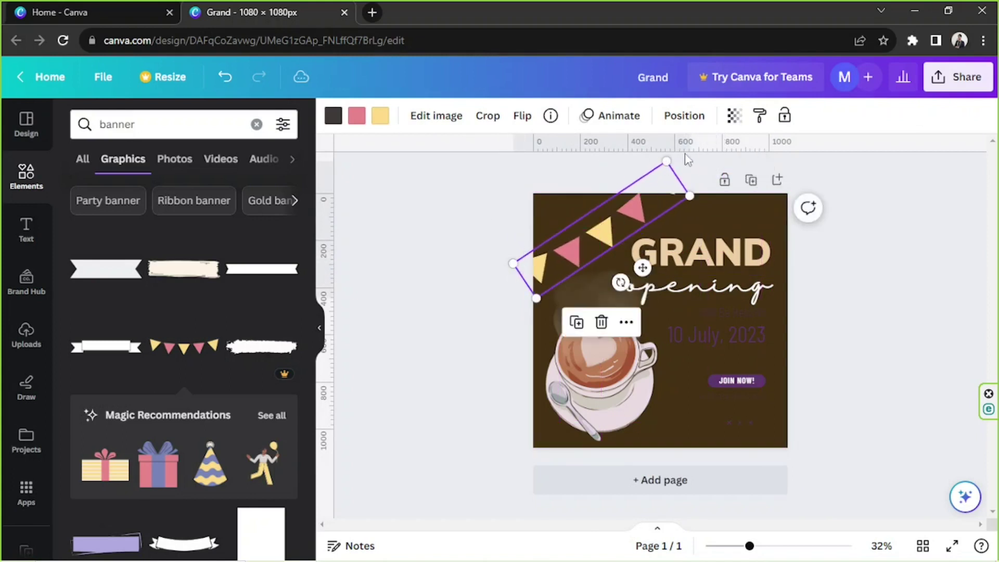
left_click_drag(640, 267, 602, 283)
Step: Recolor the bunting's yellow flags pale lilac and its pink flags rust brown from the photo colors, and move it up to the page's top edge
left_click(380, 116)
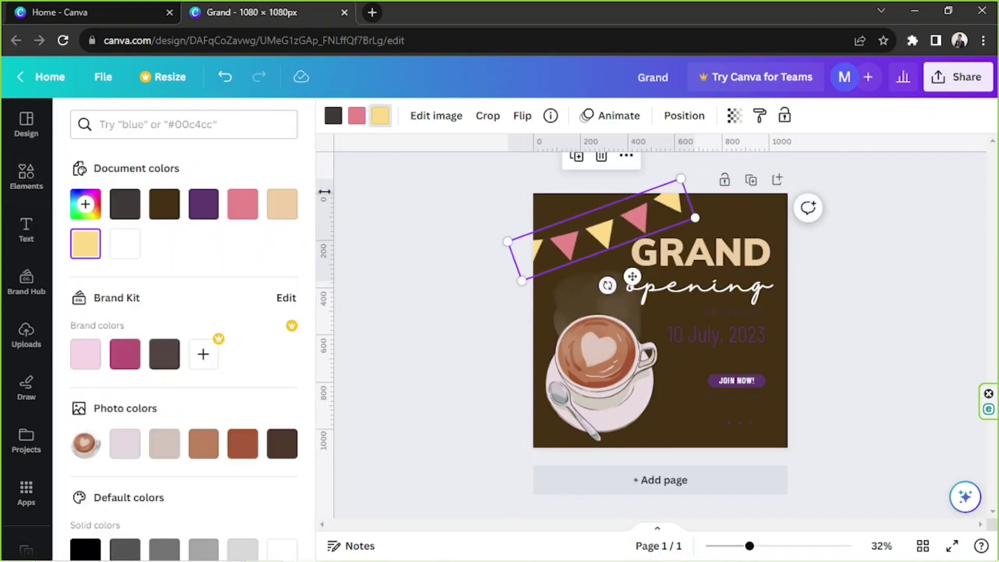
left_click(199, 458)
left_click(165, 445)
left_click(119, 448)
left_click(356, 115)
left_click(203, 444)
left_click(243, 443)
left_click_drag(636, 213, 631, 196)
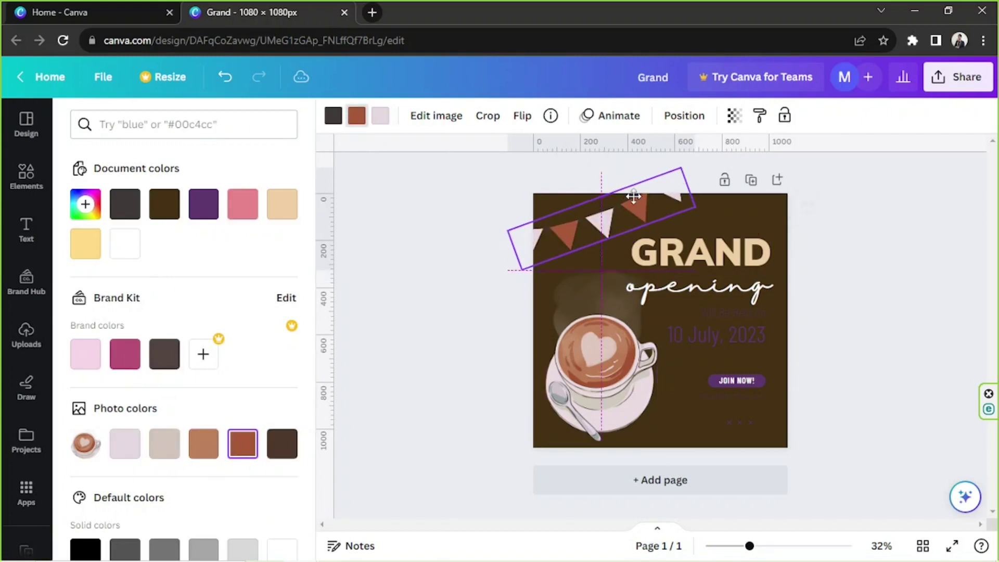
left_click(846, 299)
left_click(831, 304)
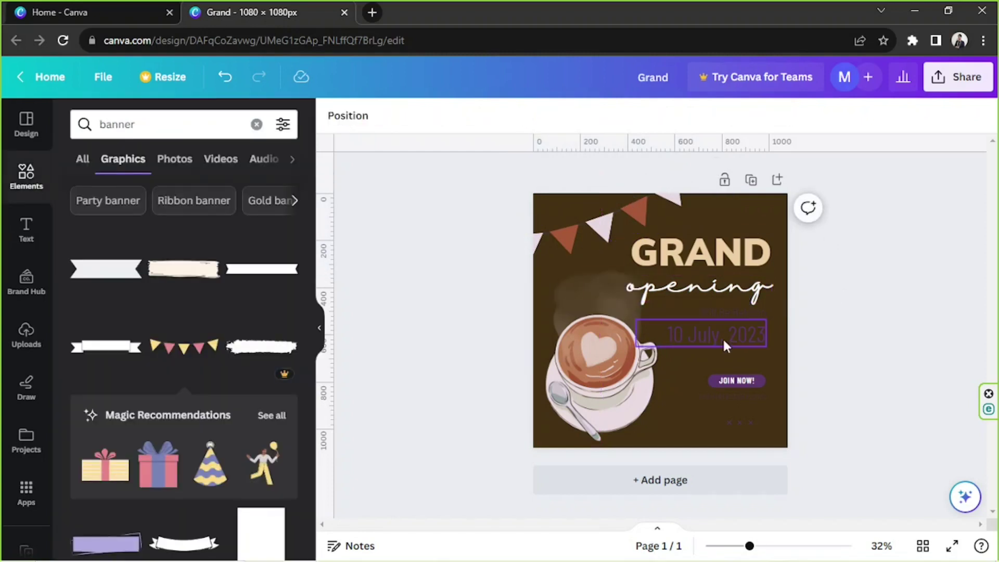
Step: Search the graphics for confetti and look through the results
left_click(154, 127)
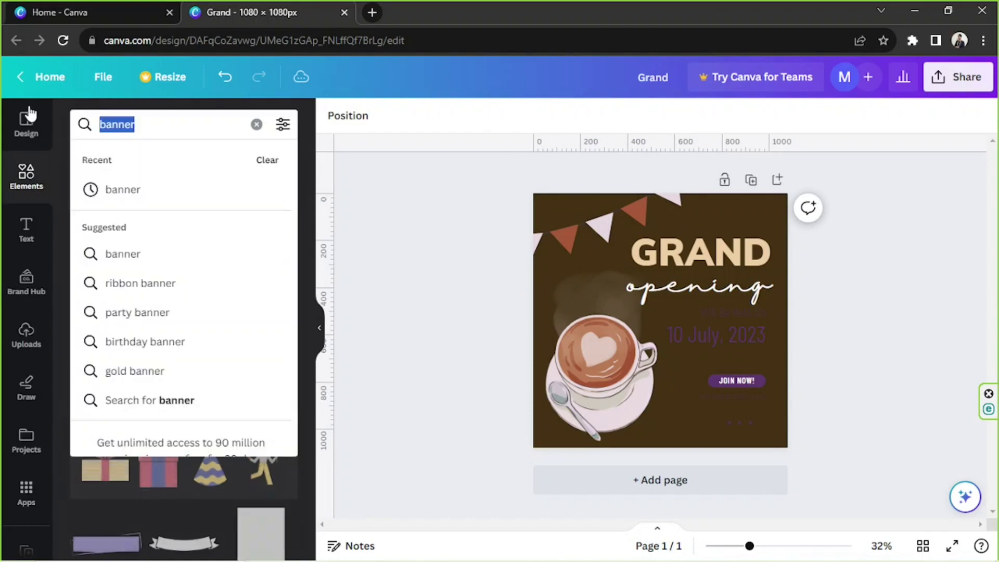
type("cont")
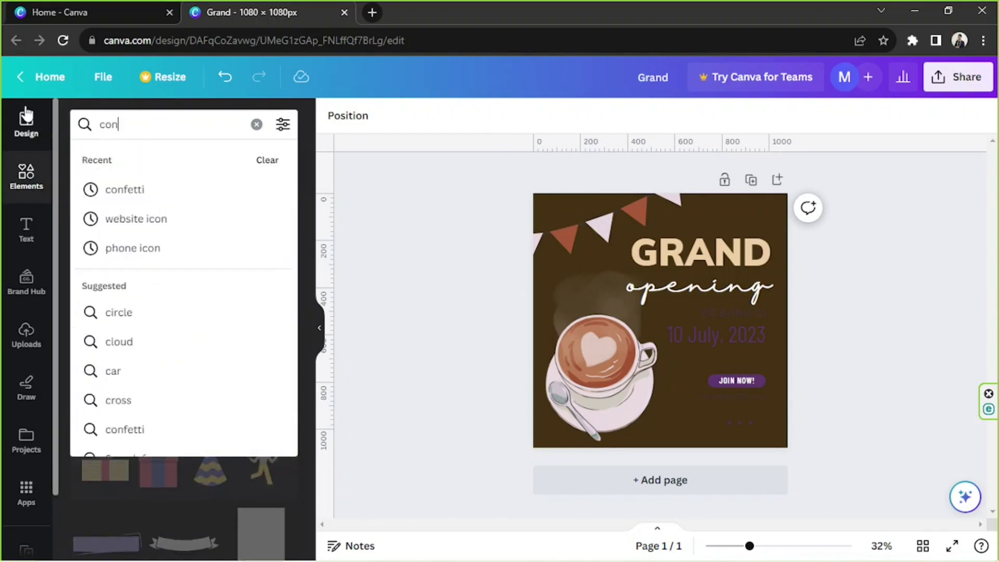
key("BackSpace")
type("fetti")
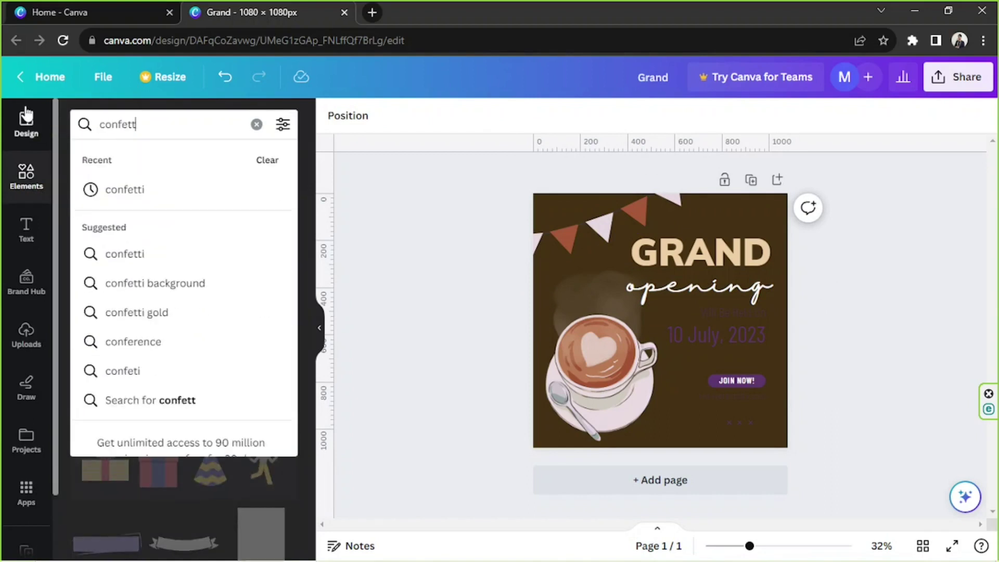
key("Return")
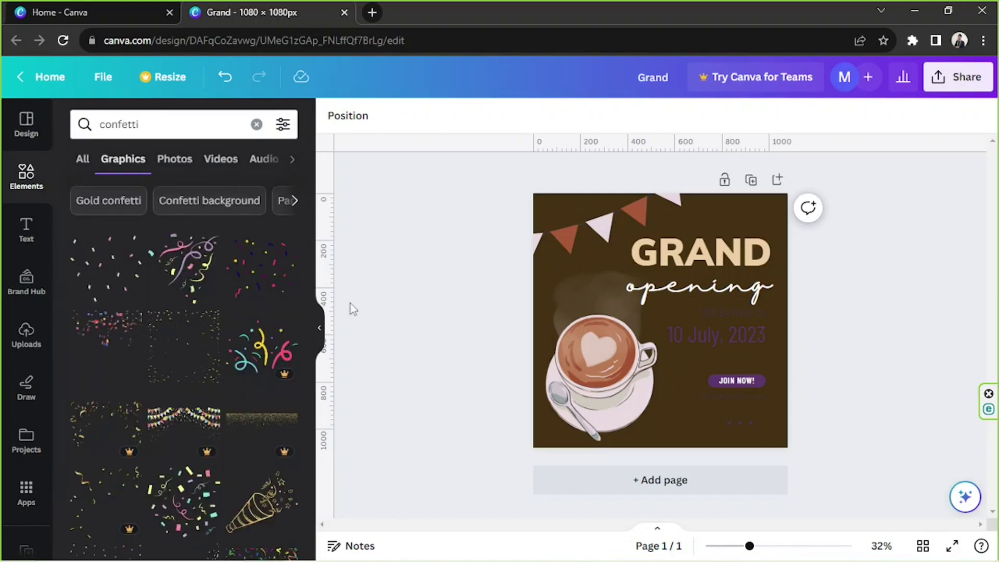
scroll(234, 268, "down", 3)
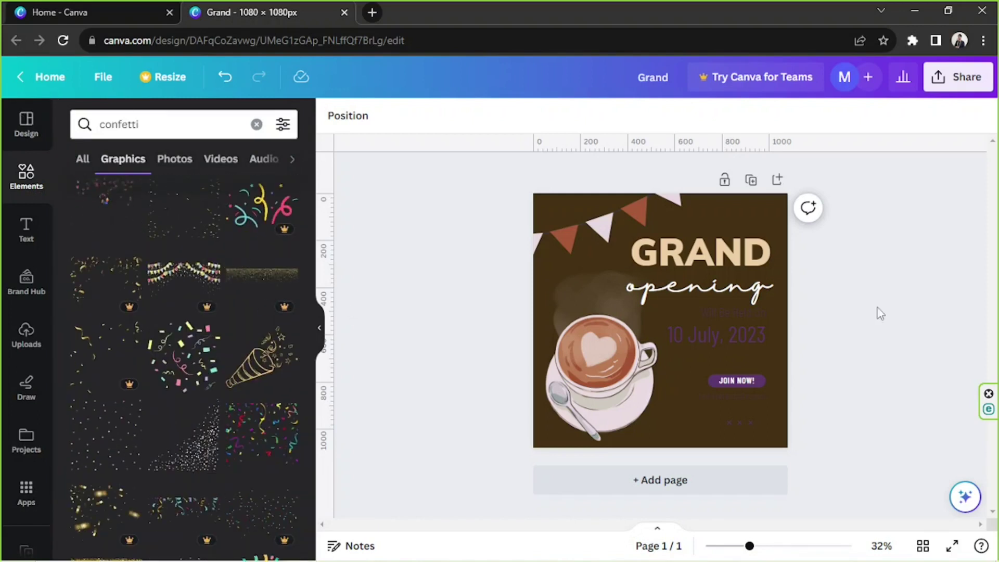
Step: Color the 10 July, 2023 date text white and delete the JOIN NOW! button
left_click(745, 330)
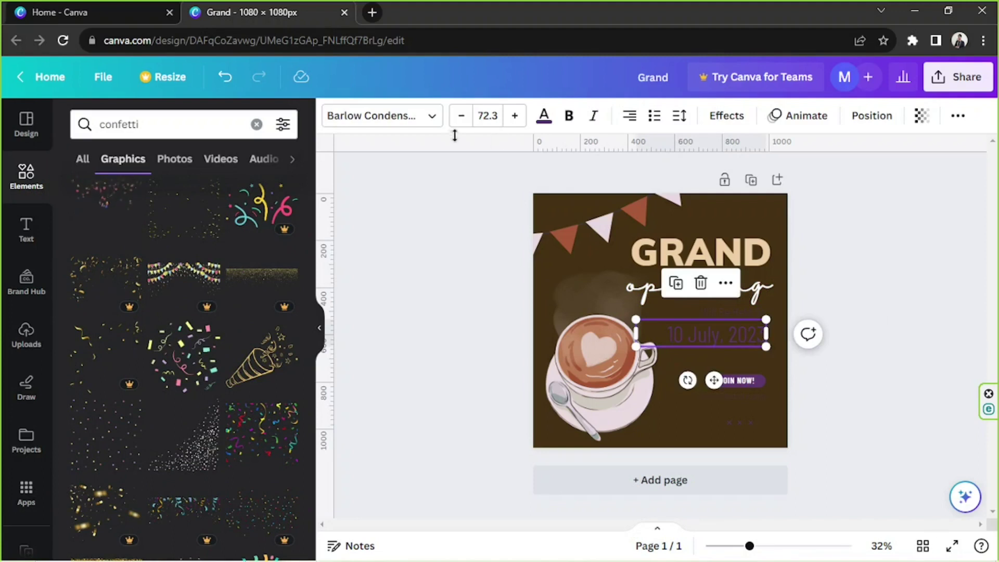
left_click(544, 115)
left_click(125, 244)
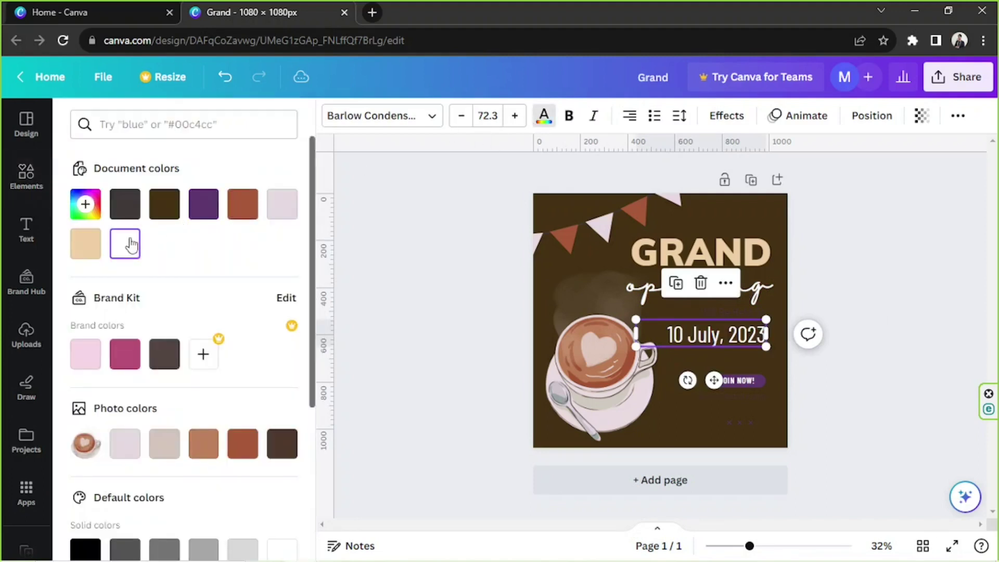
left_click(755, 379)
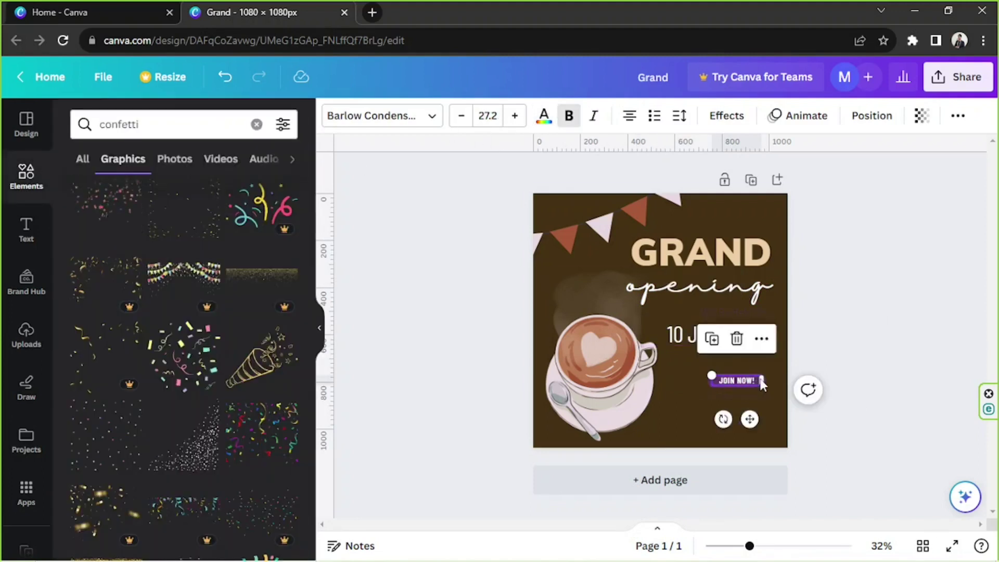
left_click(738, 339)
Step: Color the website line below the date white, replace its text with a street address and narrow its text box
left_click(729, 360)
left_click(543, 116)
left_click(126, 243)
left_click(743, 417)
double_click(717, 360)
type("123 Street")
left_click_drag(655, 355, 687, 356)
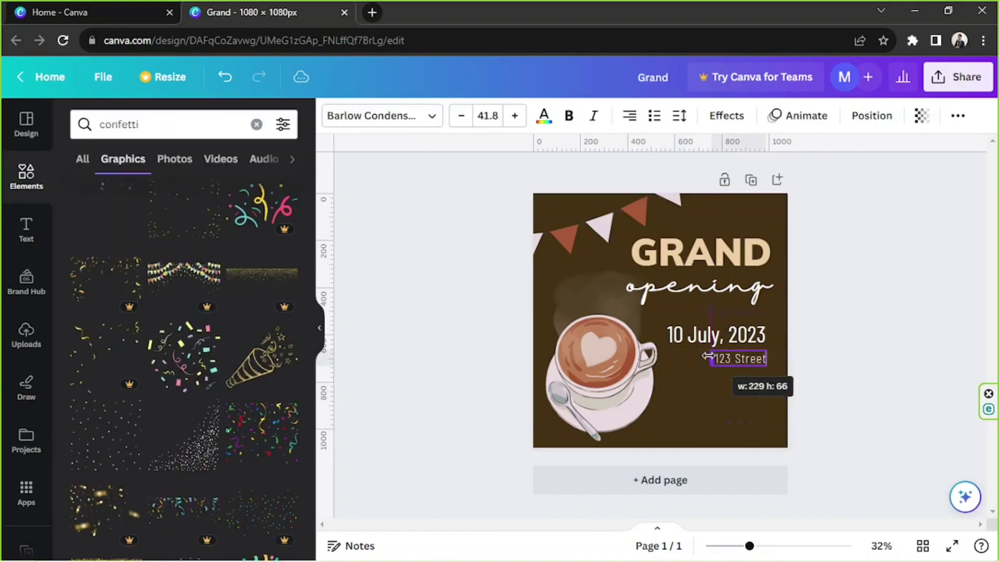
Step: Duplicate the address line, change the copy's text to "First 10 customers get free coffee." and left-align it
key("ctrl+d")
double_click(707, 392)
type("Coeustomers get free coffee.")
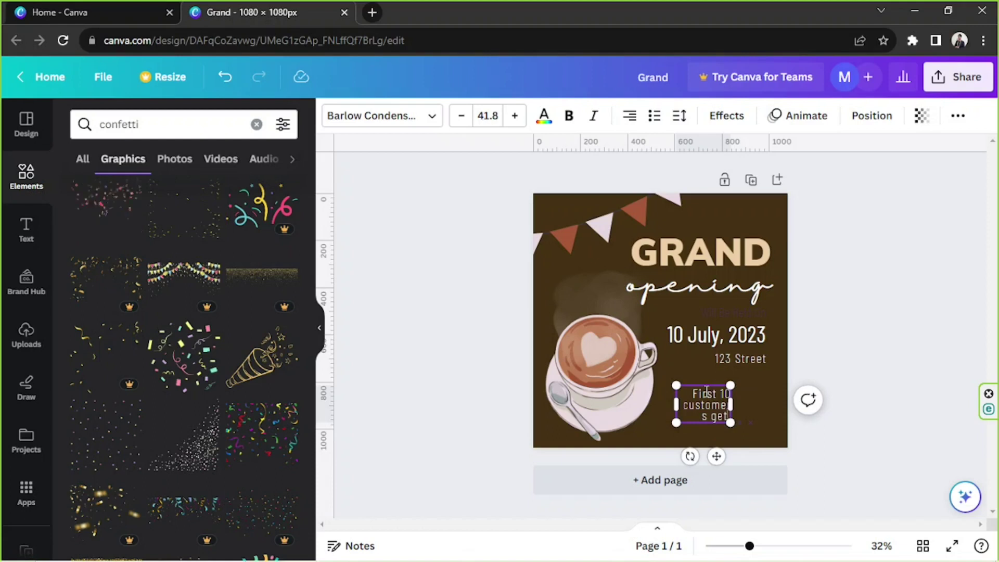
key("ctrl+a")
left_click(630, 115)
Step: Line up the address and free-coffee lines beneath the date, flush with its left edge
left_click(761, 356)
left_click_drag(761, 356, 714, 356)
scroll(738, 415, "up", 5)
left_click_drag(738, 415, 713, 359)
Step: Delete the three small crosses near the page's lower-right corner and check the whole layout
scroll(741, 414, "down", 3)
scroll(739, 359, "right", 3)
left_click_drag(793, 546, 767, 546)
left_click(796, 407)
left_click(786, 367)
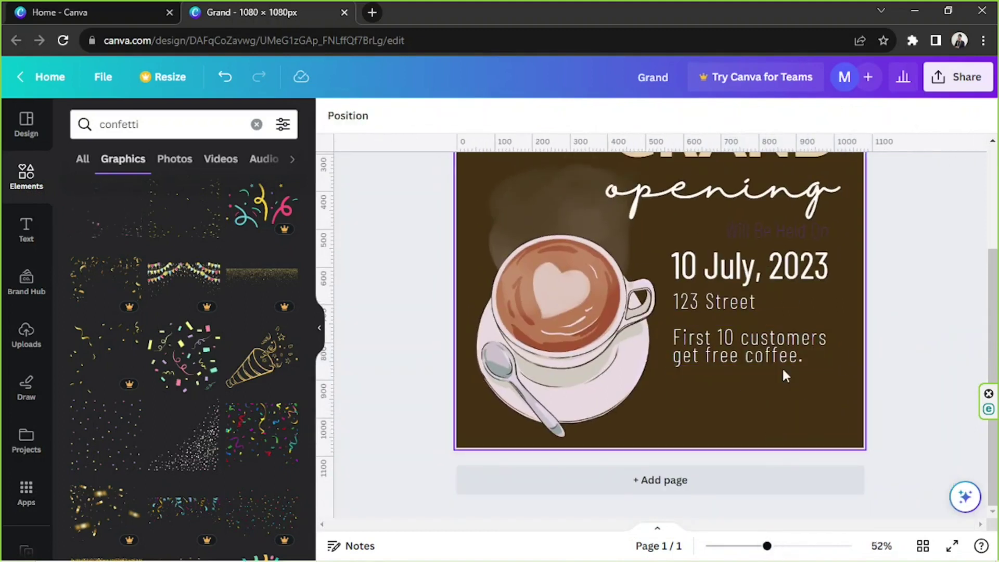
scroll(931, 371, "up", 2)
scroll(932, 371, "down", 2)
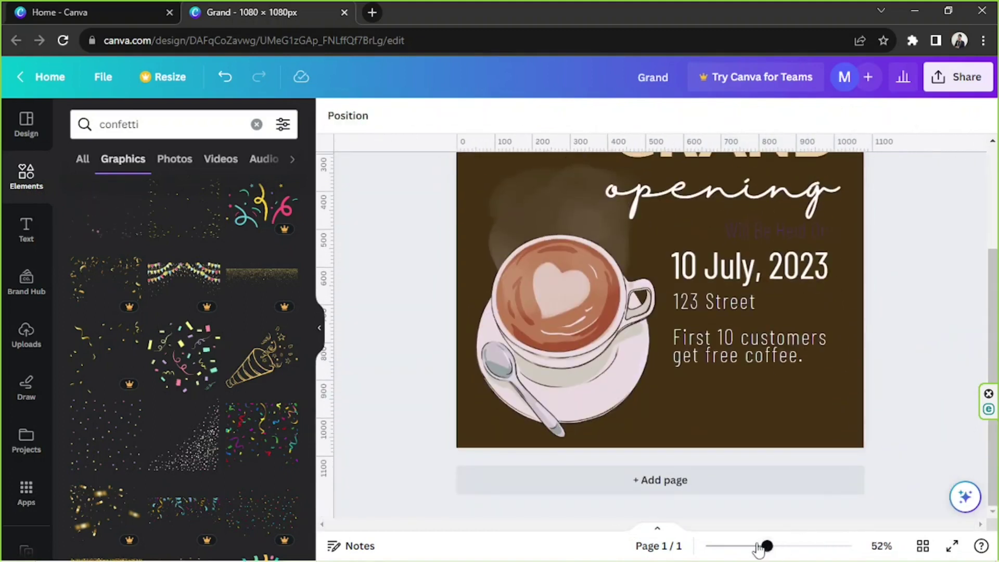
left_click_drag(759, 548, 744, 547)
scroll(795, 513, "up", 1)
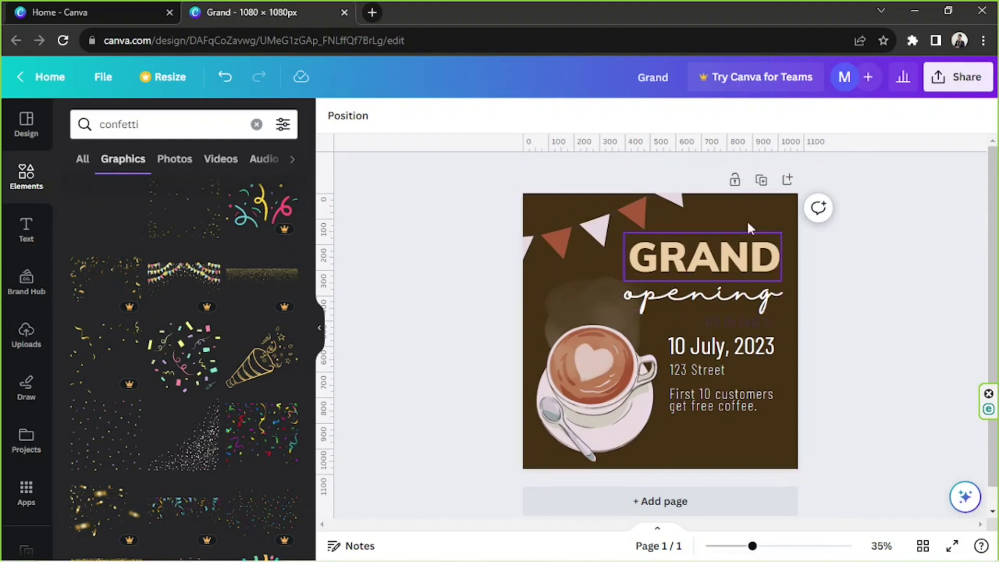
Step: Search the graphics for blob, add the red and yellow wavy corner shape and fit it into the page's lower-right corner
left_click(165, 133)
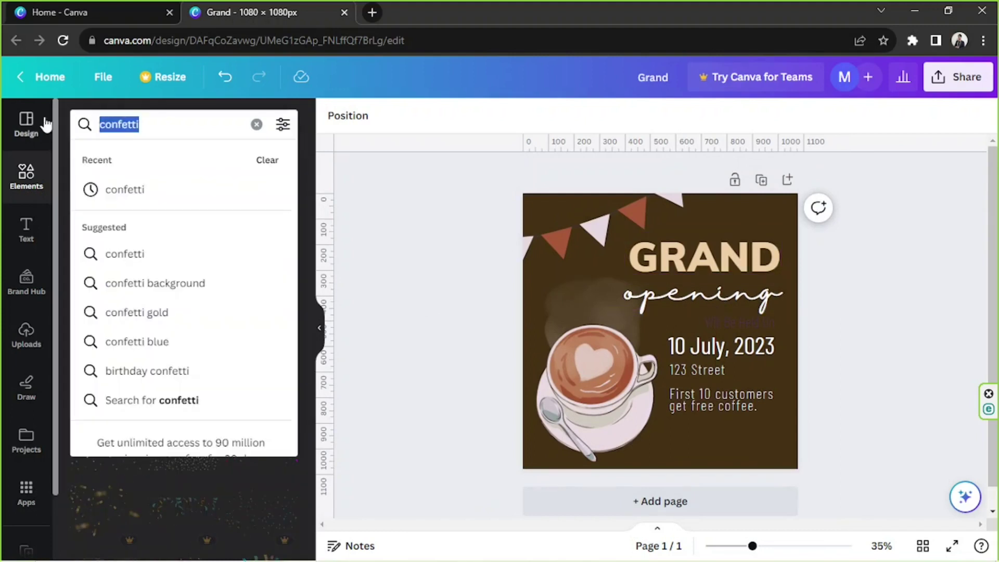
type("blob")
key("Return")
scroll(184, 312, "down", 5)
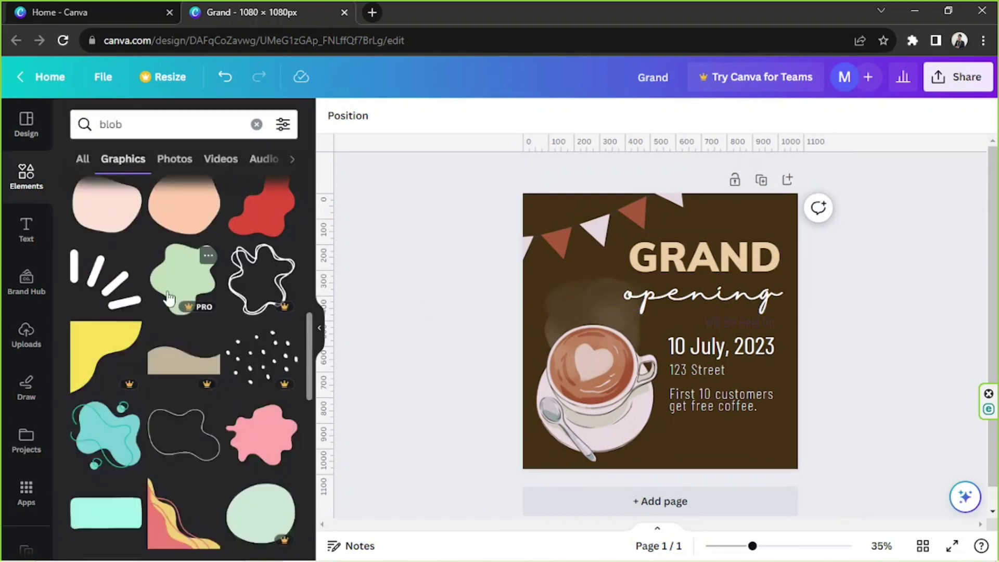
left_click(183, 367)
left_click_drag(659, 421, 768, 335)
left_click_drag(624, 360, 704, 443)
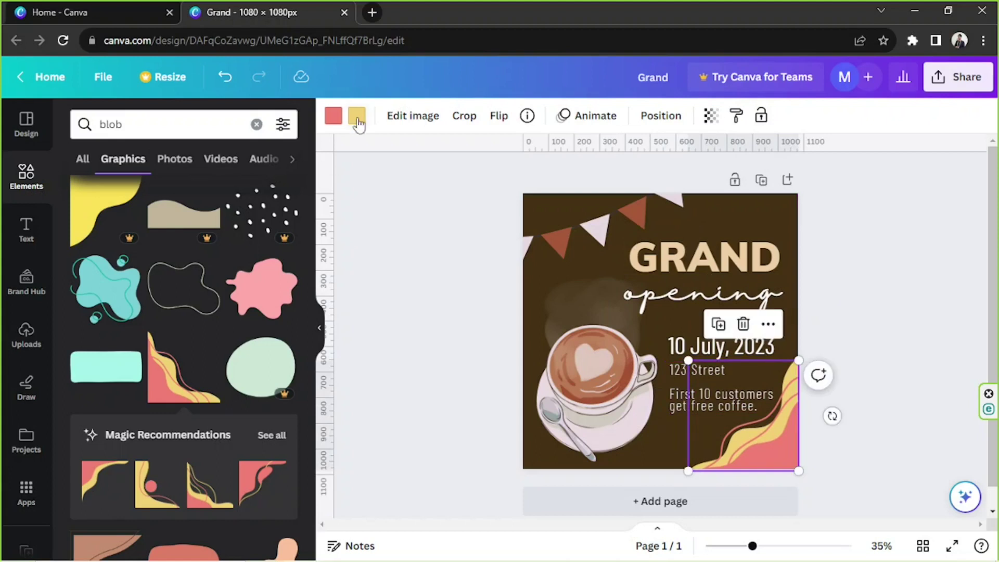
Step: Recolour the red and yellow wavy corner shape with dark brown and light beige to match the coffee palette
left_click(357, 116)
left_click(204, 243)
left_click(334, 115)
left_click(204, 444)
left_click(232, 445)
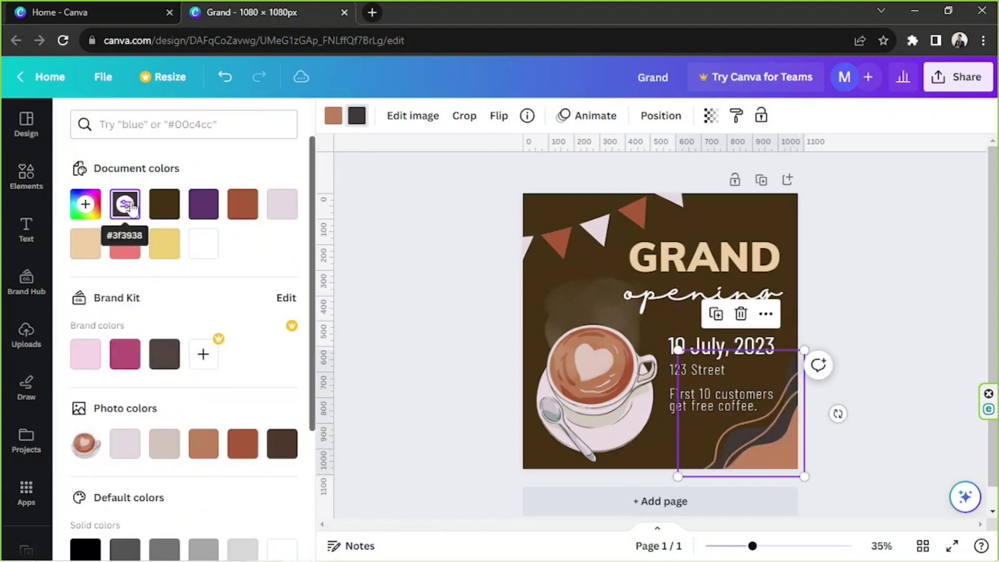
left_click(813, 416)
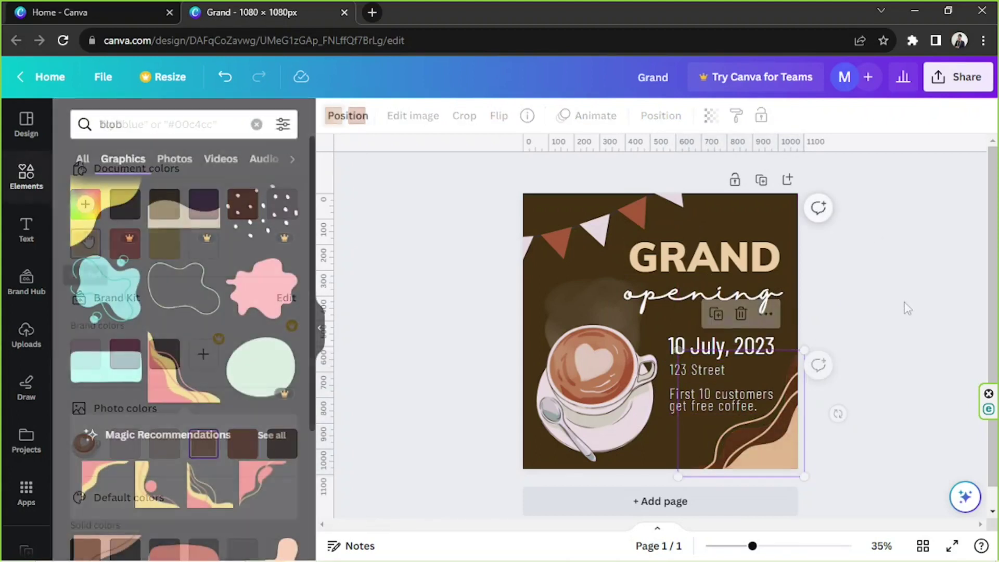
Step: Search the graphics for three lines and for splash, and add the pale green three-drop splash graphic
type("three lines")
key("Return")
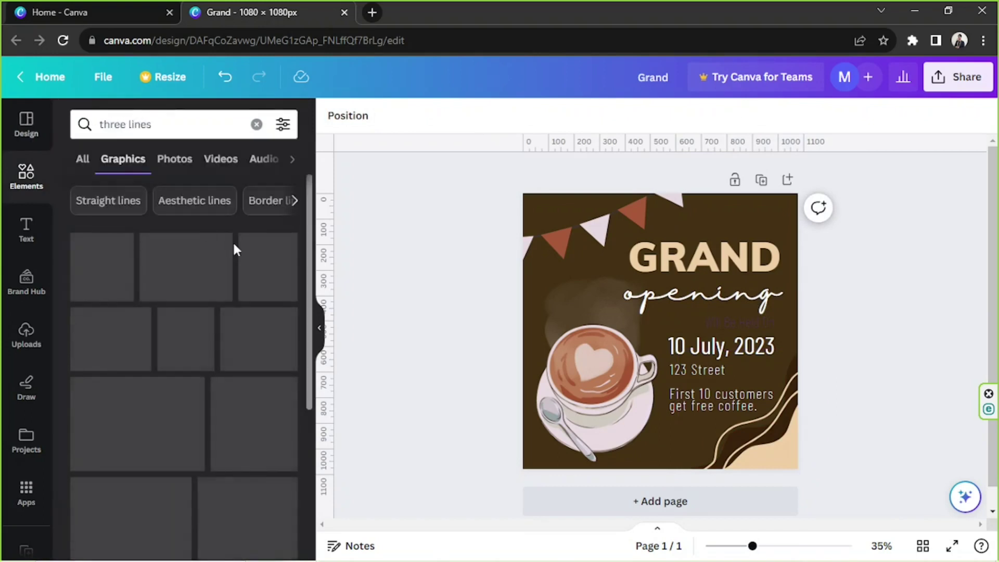
left_click(156, 124)
type("splash")
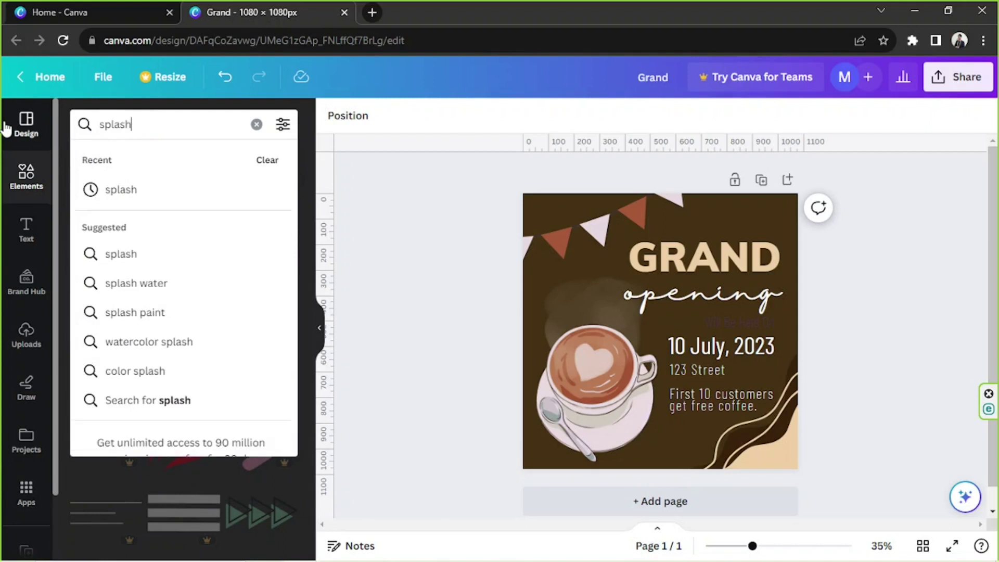
key("Return")
left_click(184, 382)
Step: Shrink the splash graphic, tilt it counterclockwise and place it just above the coffee cup's upper-left rim
left_click_drag(657, 337, 587, 284)
left_click_drag(645, 312, 584, 284)
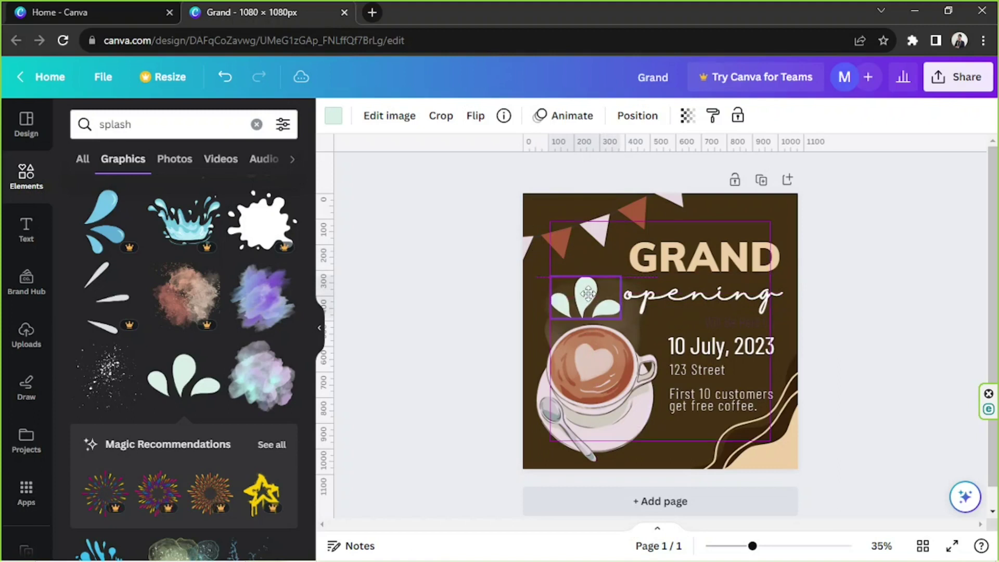
left_click_drag(571, 351, 579, 356)
left_click_drag(597, 320, 570, 288)
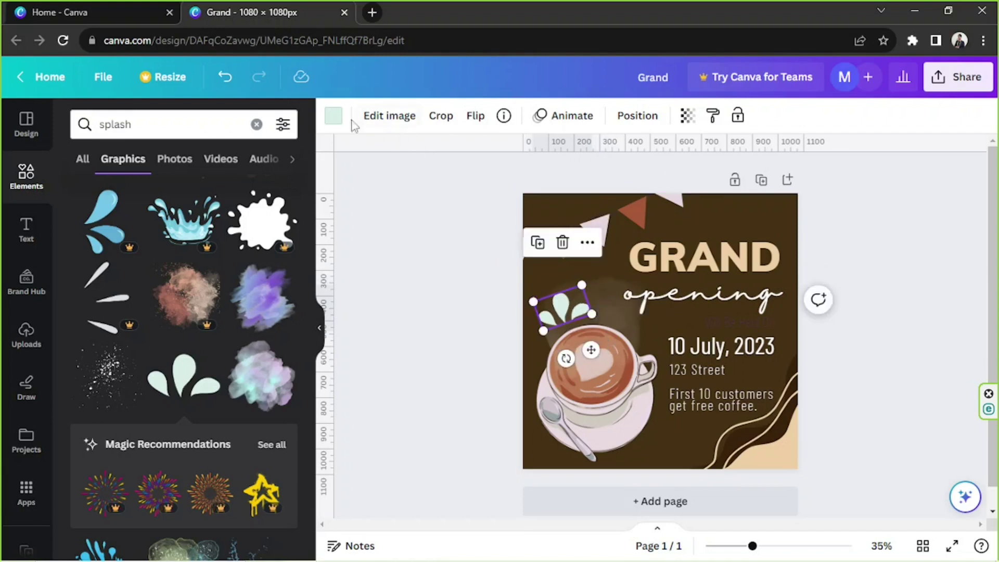
Step: Recolour the splash graphic white and fine-tune its tilt above the cup
left_click(333, 115)
left_click(203, 244)
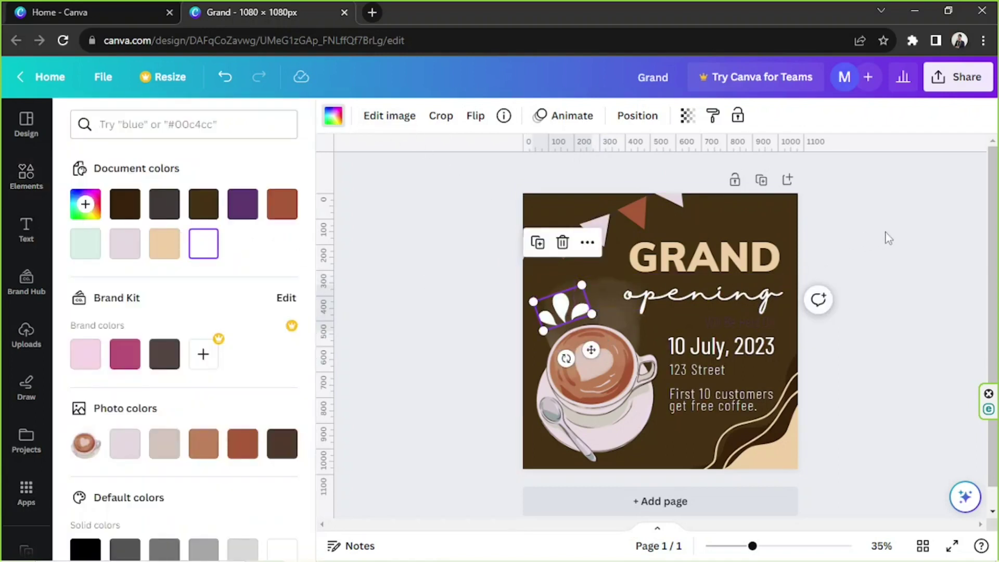
left_click_drag(566, 358, 562, 359)
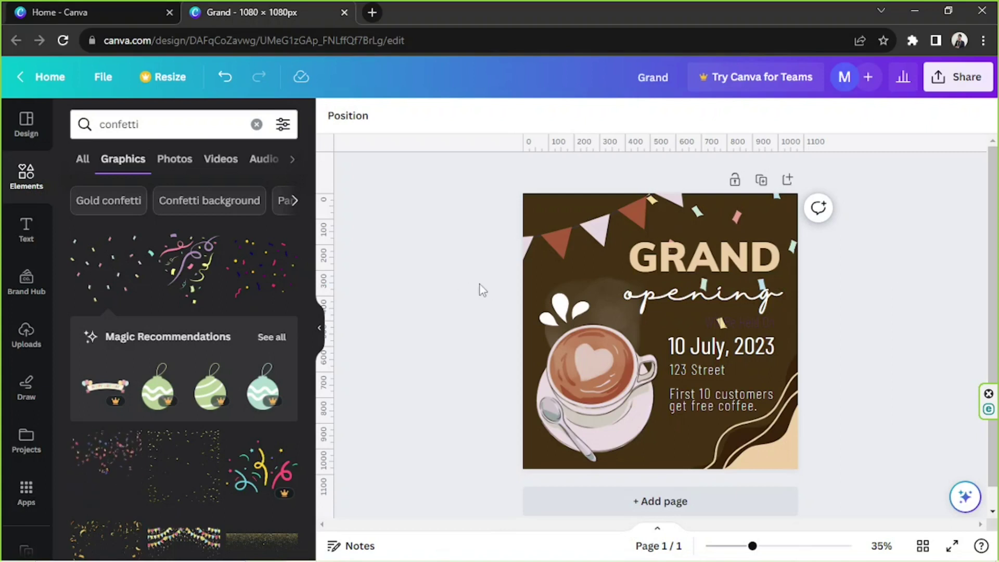
left_click_drag(478, 205, 897, 460)
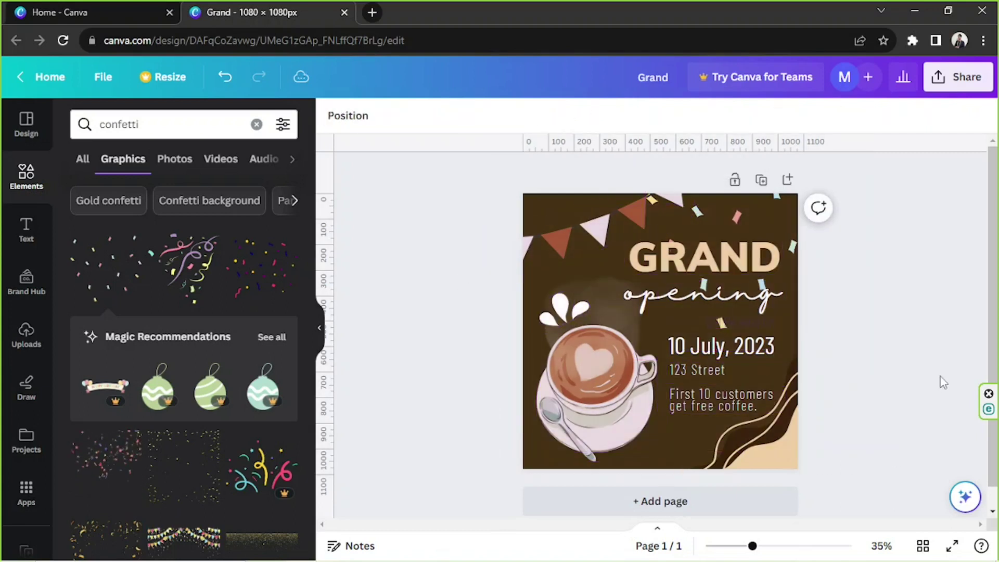